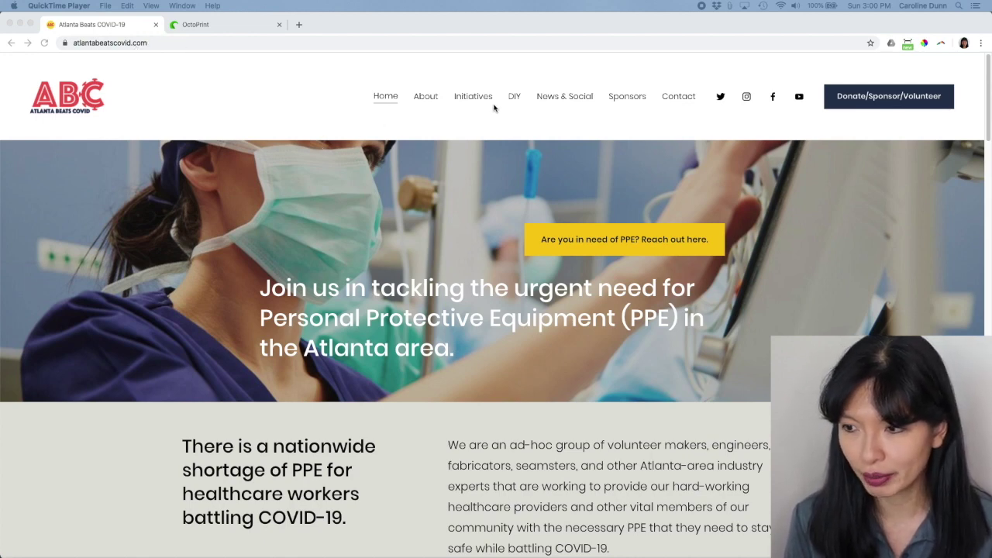
Go to the DIY projects page and open the 3D Print Full Face Shields project.
left_click(514, 97)
left_click(514, 97)
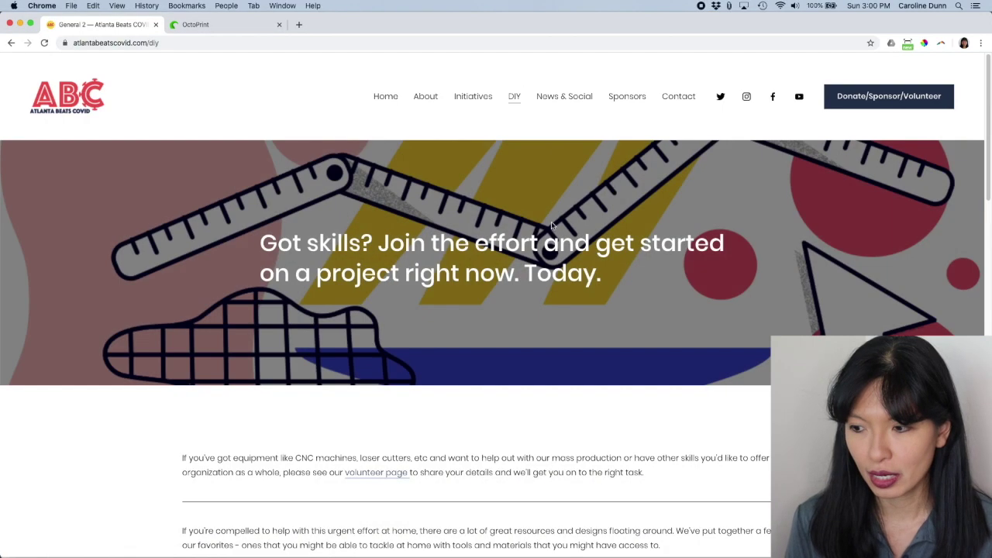
scroll(545, 246, "down", 3)
scroll(545, 247, "down", 6)
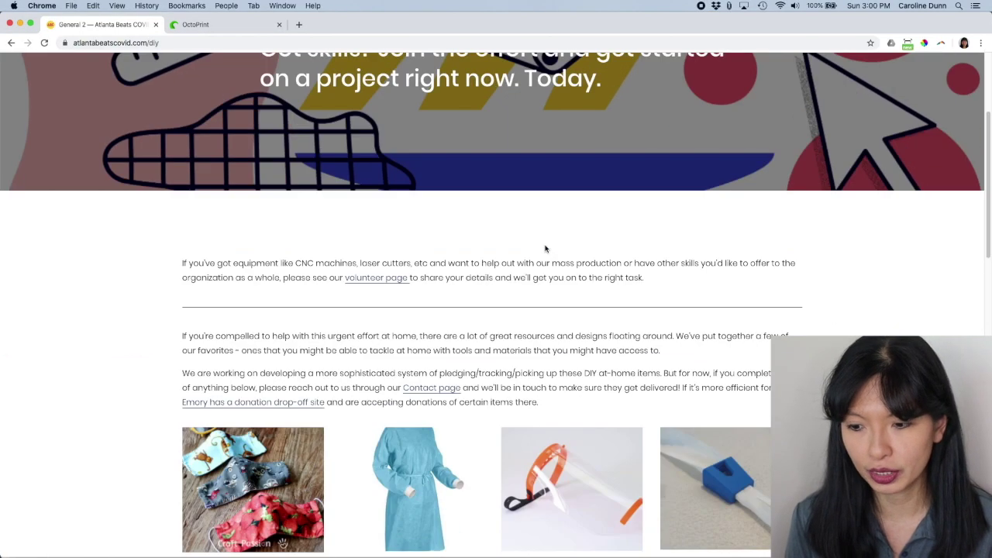
scroll(545, 247, "down", 4)
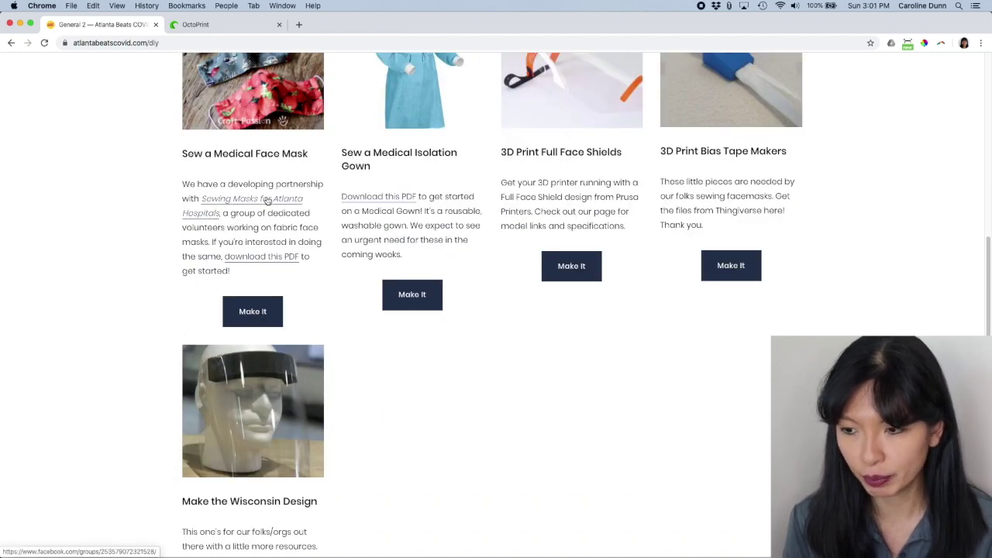
scroll(518, 206, "up", 1)
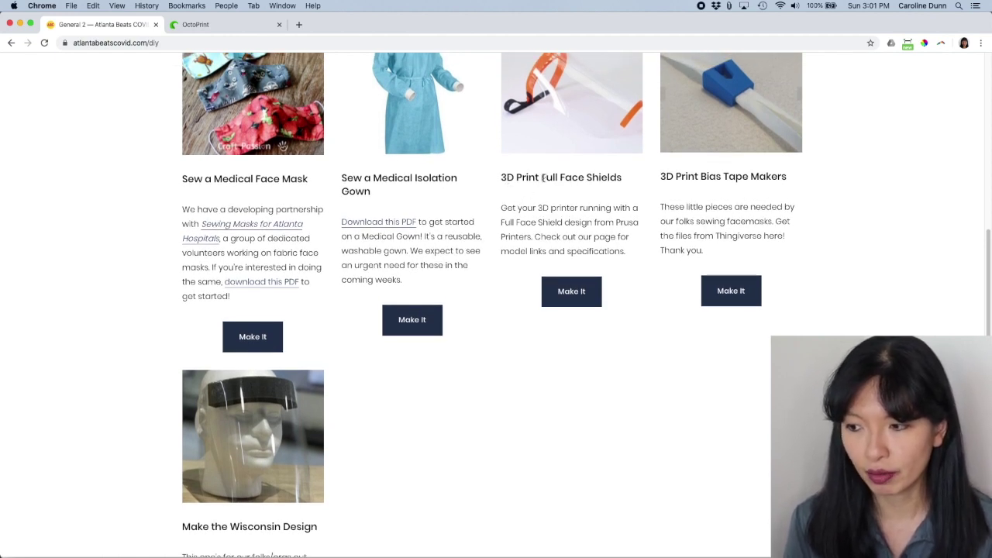
left_click(581, 292)
Open the Prusa Face Shield model on PrusaPrinters and show its downloadable files.
scroll(581, 292, "down", 5)
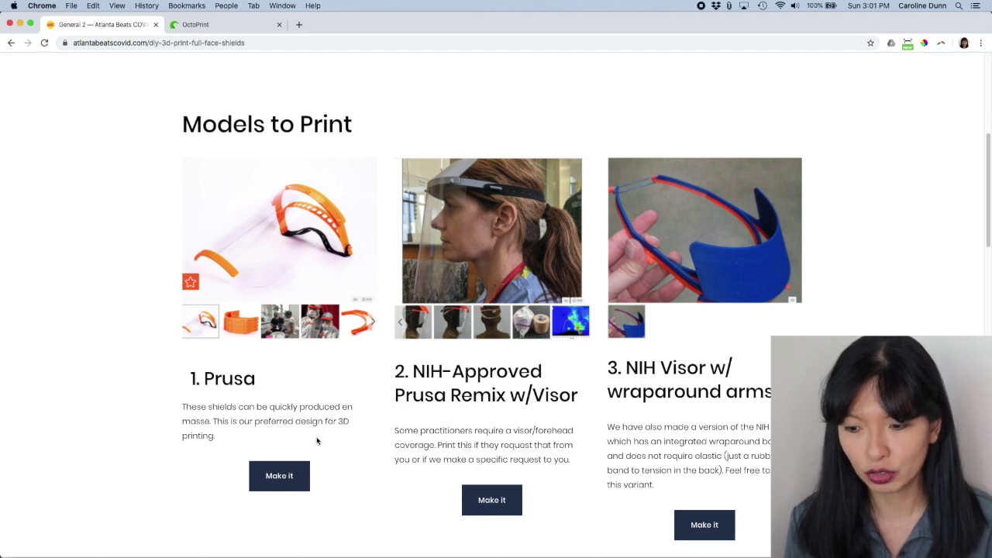
left_click(293, 473)
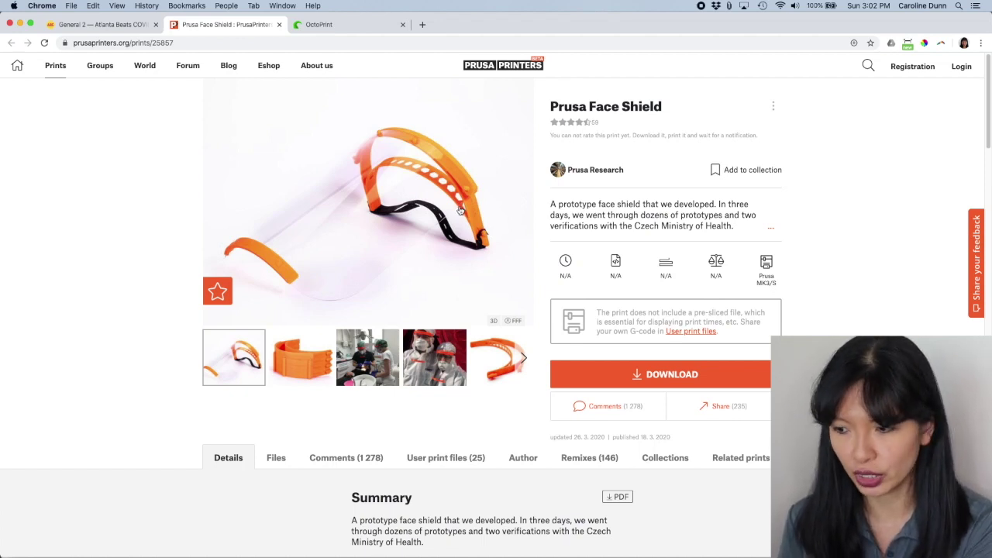
left_click(645, 374)
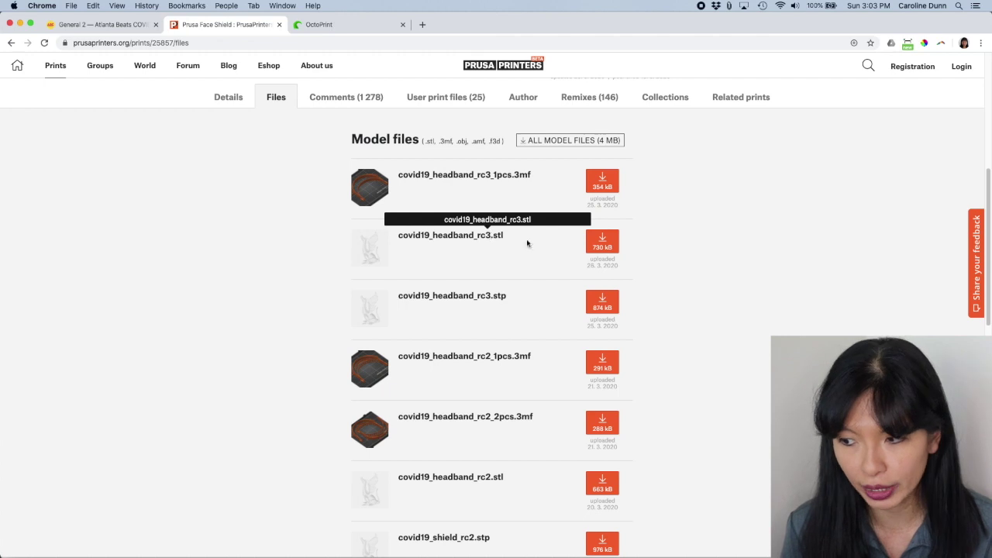
Download covid19_headband_rc3.stl and bottom_reinforcement.stl.
left_click(604, 246)
scroll(618, 307, "down", 15)
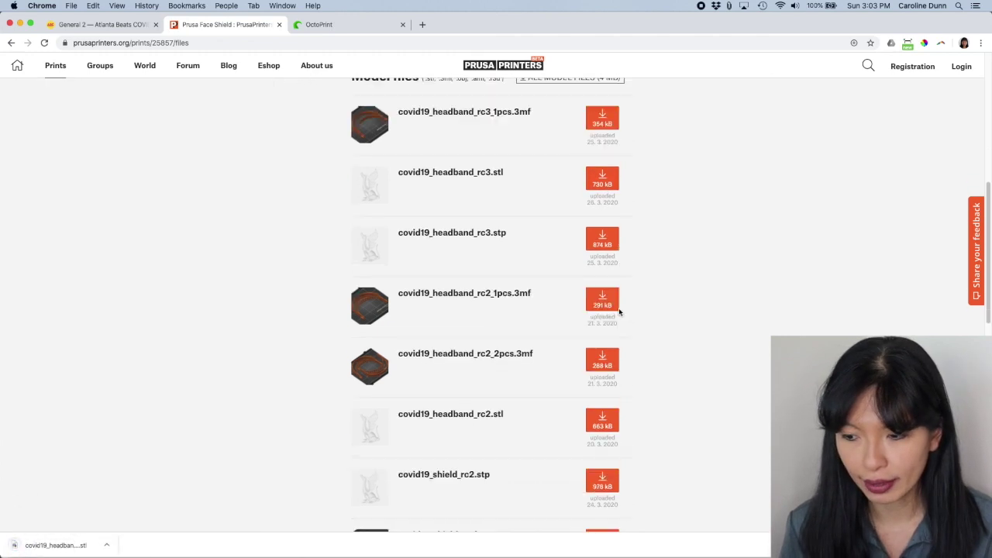
scroll(618, 308, "up", 1)
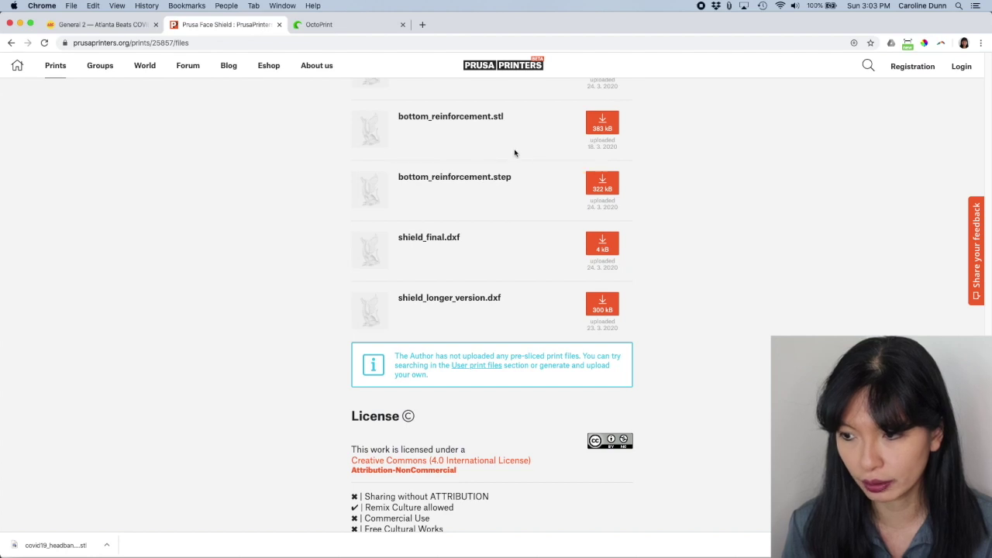
scroll(514, 153, "up", 1)
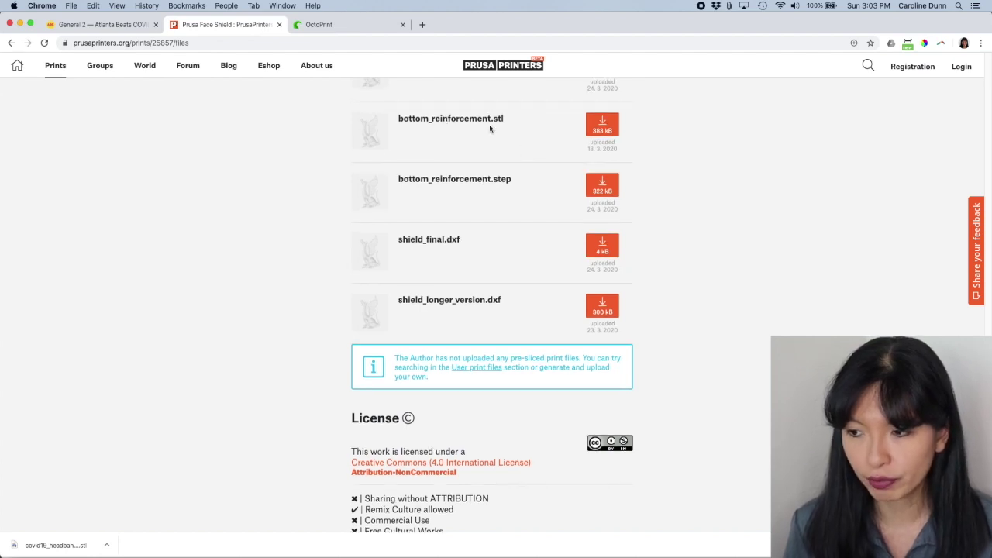
left_click(593, 128)
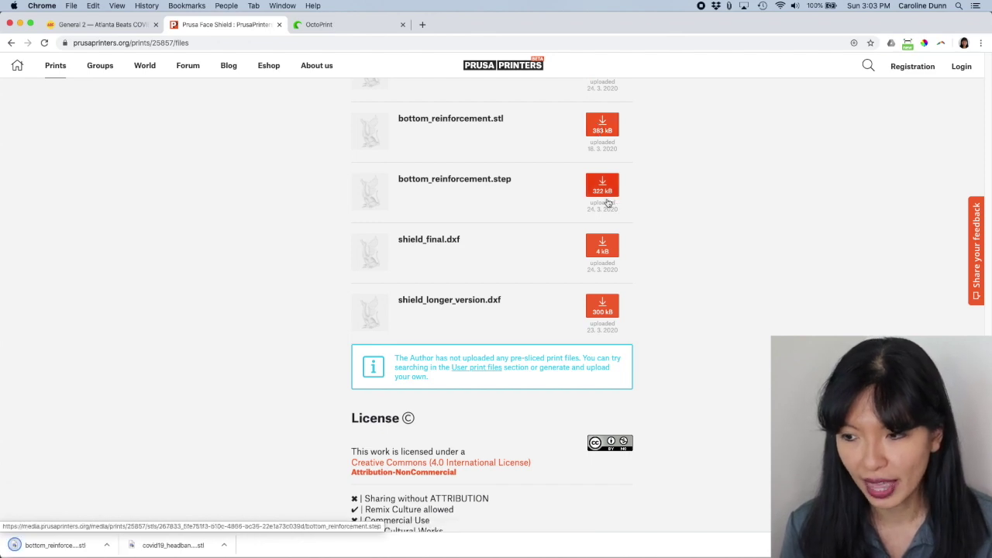
Return to the Prusa Face Shield's Details summary with its useful links.
scroll(595, 203, "up", 5)
scroll(595, 203, "up", 2)
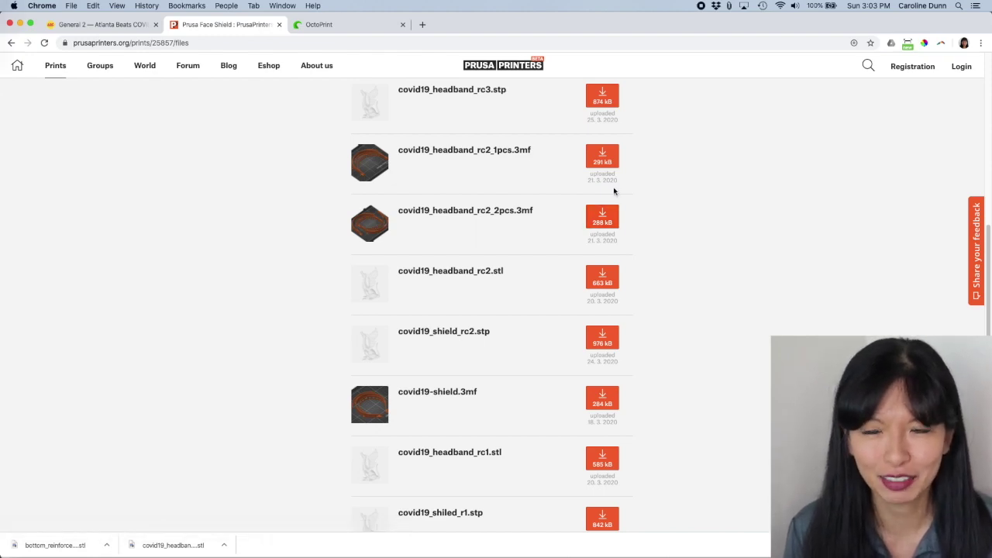
scroll(613, 190, "up", 15)
scroll(511, 361, "down", 3)
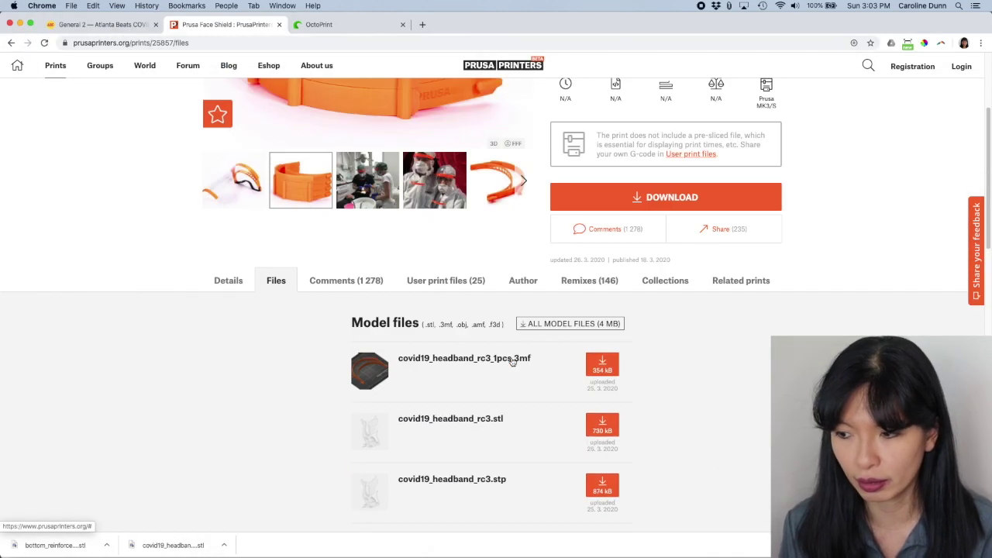
scroll(519, 359, "down", 1)
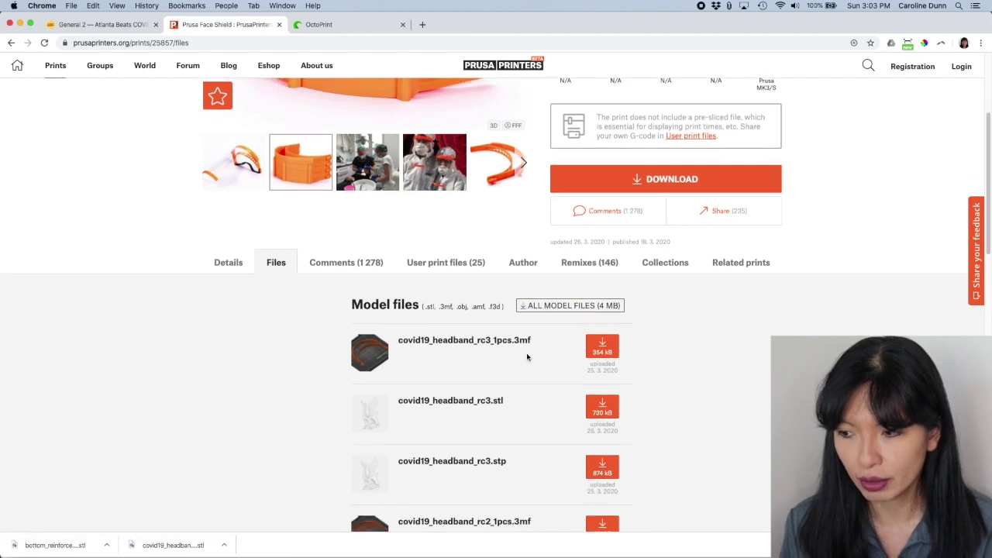
left_click(228, 262)
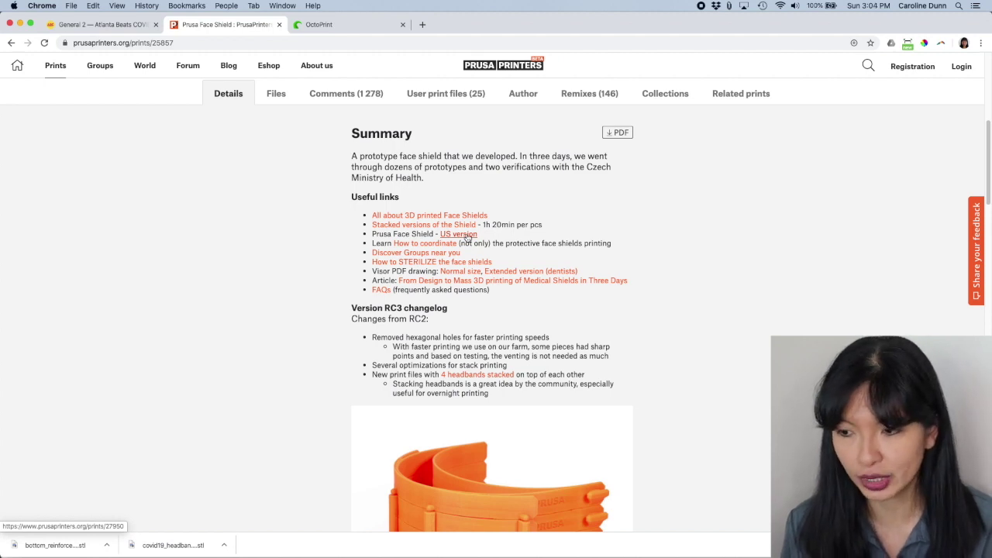
Open the US version link in a new tab, then return to the Prusa Face Shield tab.
left_click(465, 234)
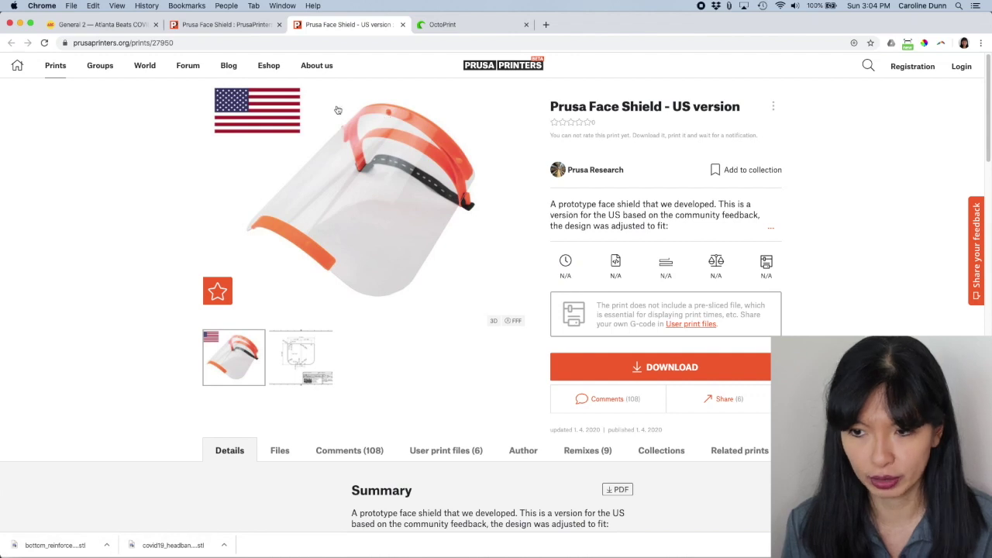
left_click(232, 24)
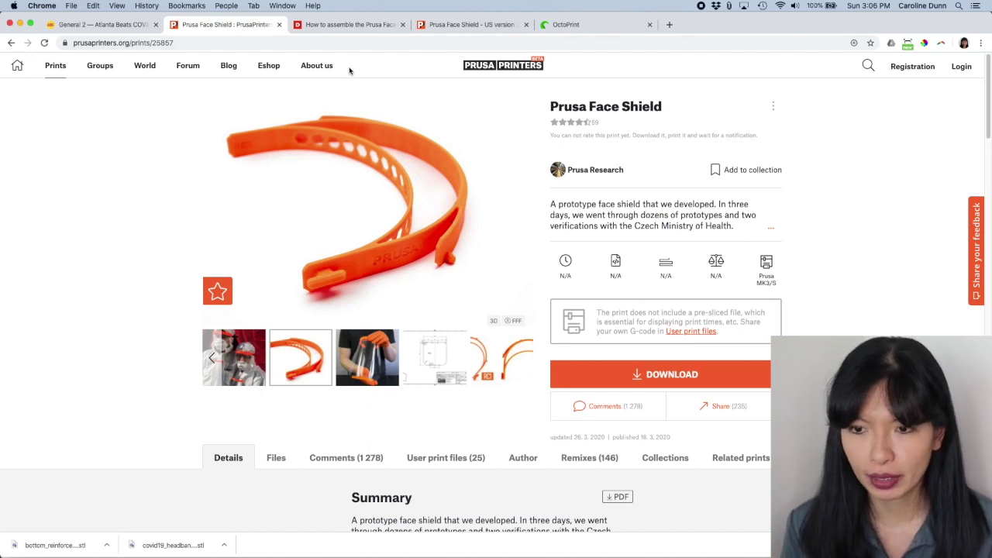
Review the full face shields page's Specifications print settings, then switch to Cura.
left_click(121, 25)
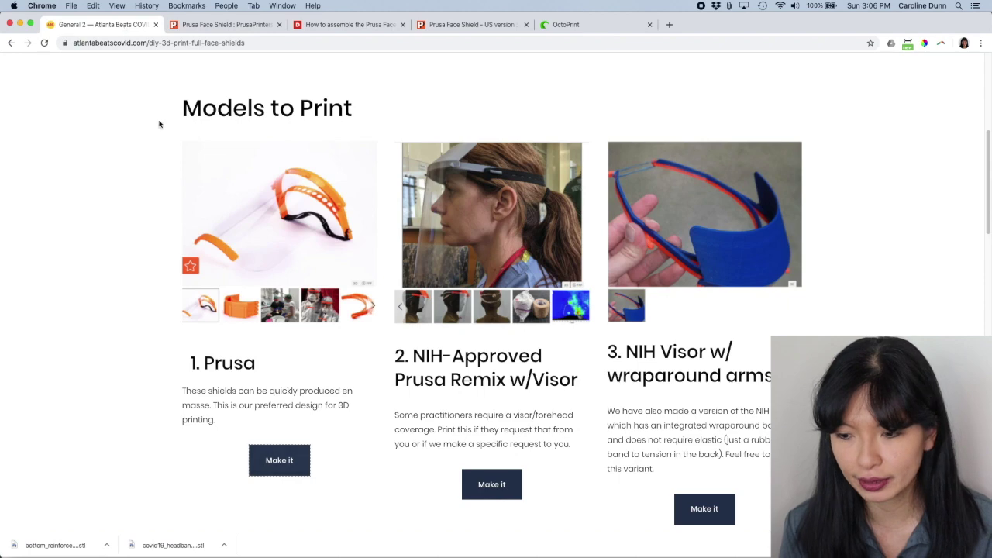
scroll(117, 130, "down", 10)
scroll(117, 130, "down", 5)
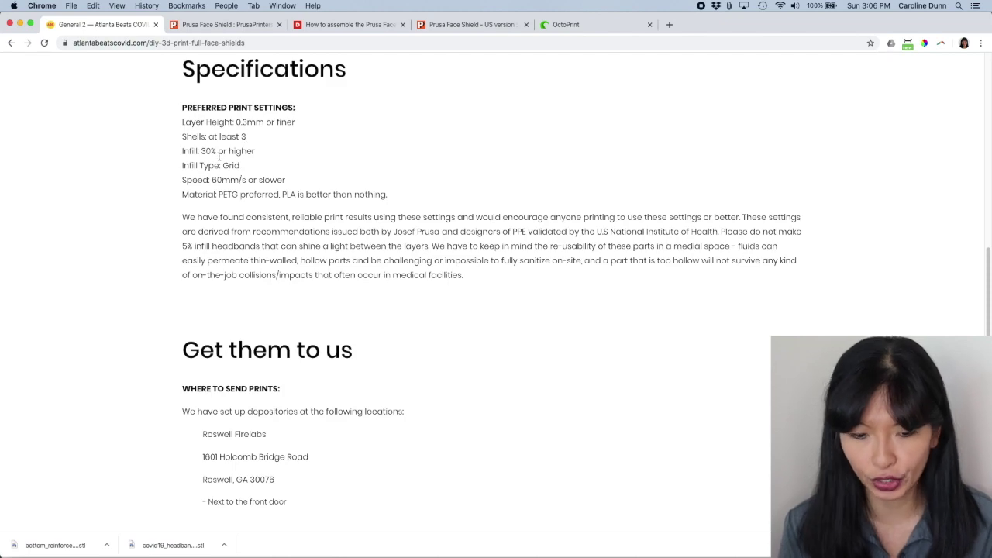
scroll(438, 225, "up", 20)
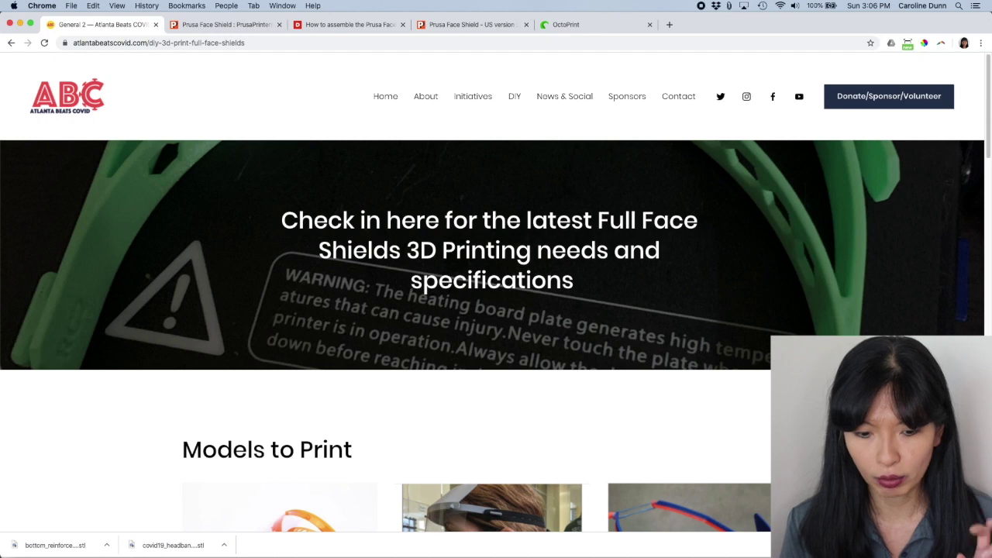
key("super+Tab")
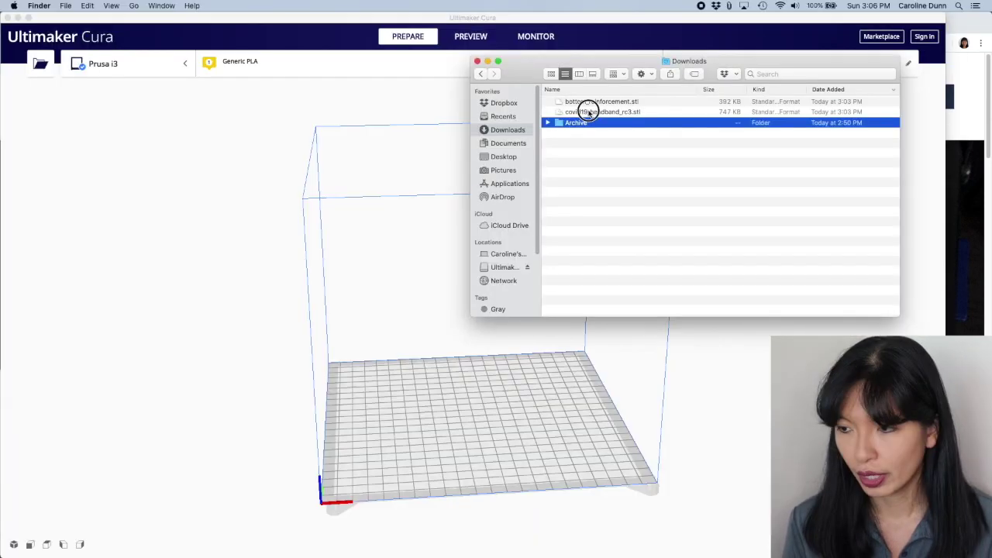
Drag covid19_headband_rc3.stl and bottom_reinforcement.stl from Downloads into Cura.
left_click(595, 109)
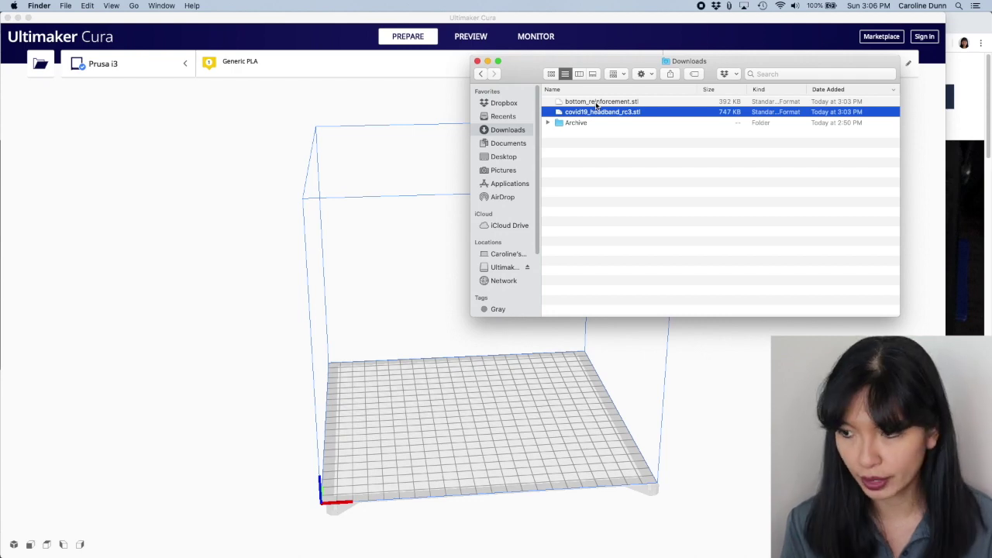
left_click(596, 102, "shift")
left_click_drag(595, 106, 456, 404)
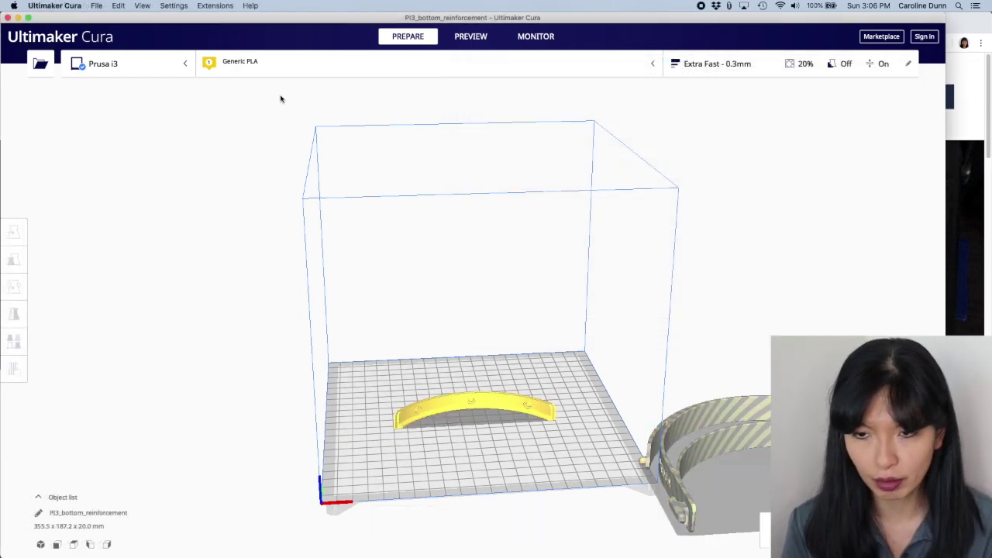
Check for Cura updates via the Update Checker, dismiss the messages, and select the headband.
left_click(172, 6)
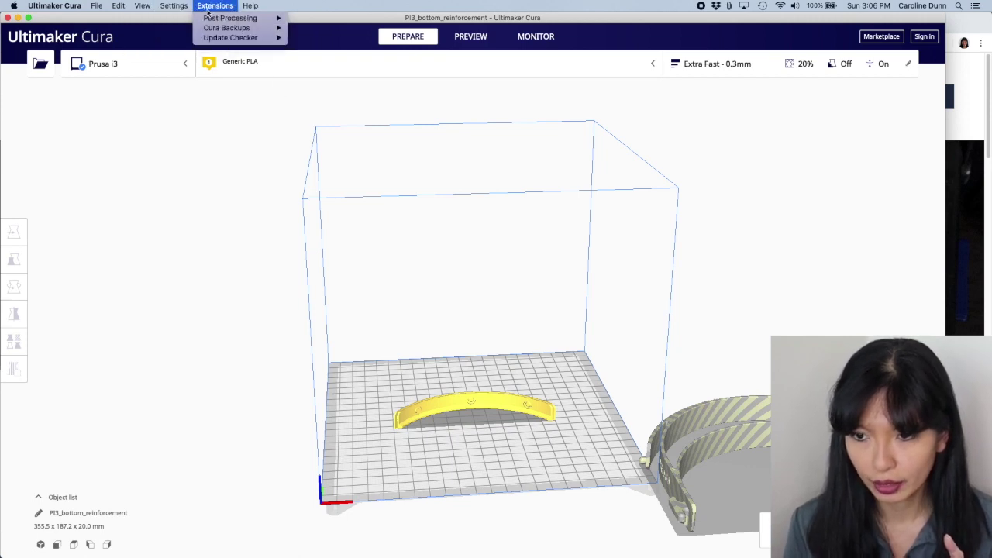
mouse_move(221, 41)
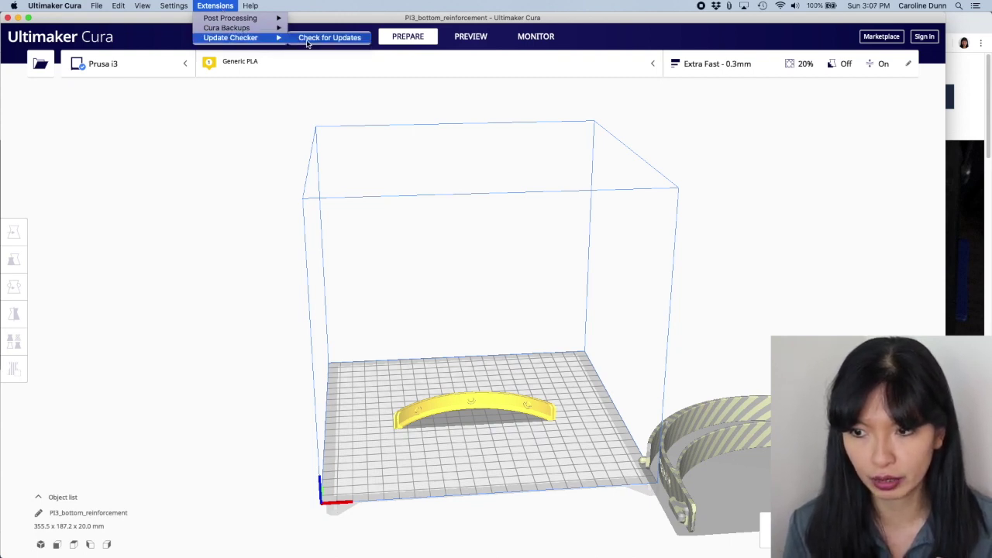
left_click(310, 39)
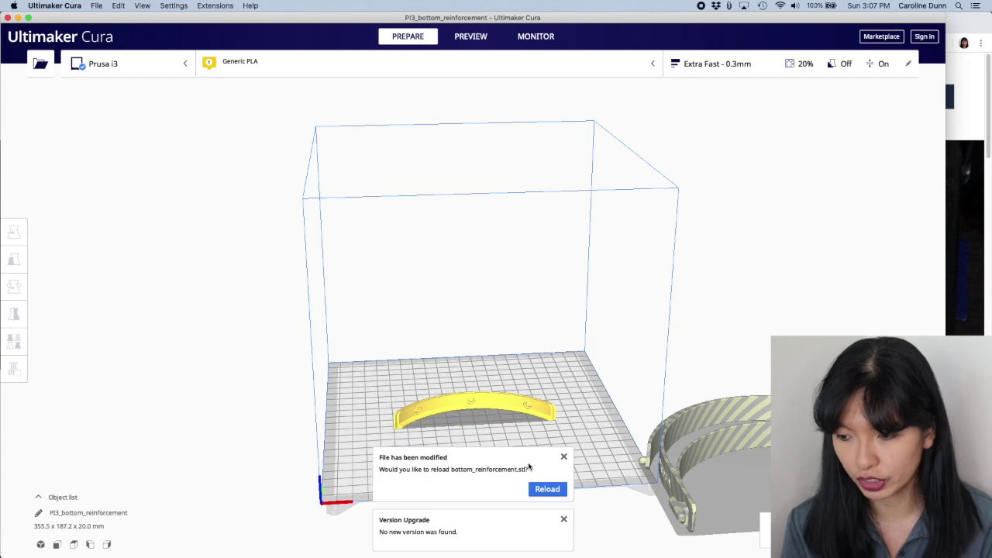
left_click(546, 488)
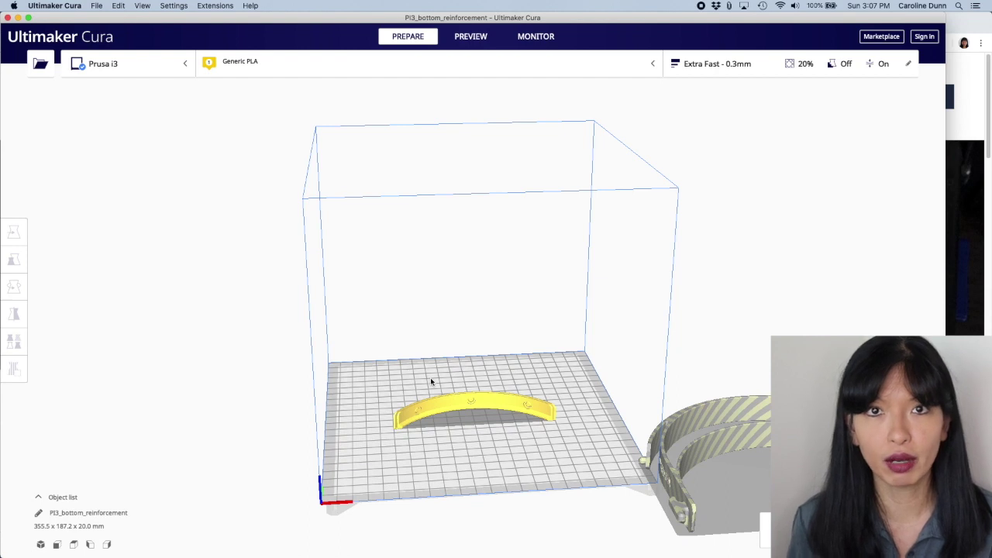
left_click(751, 420)
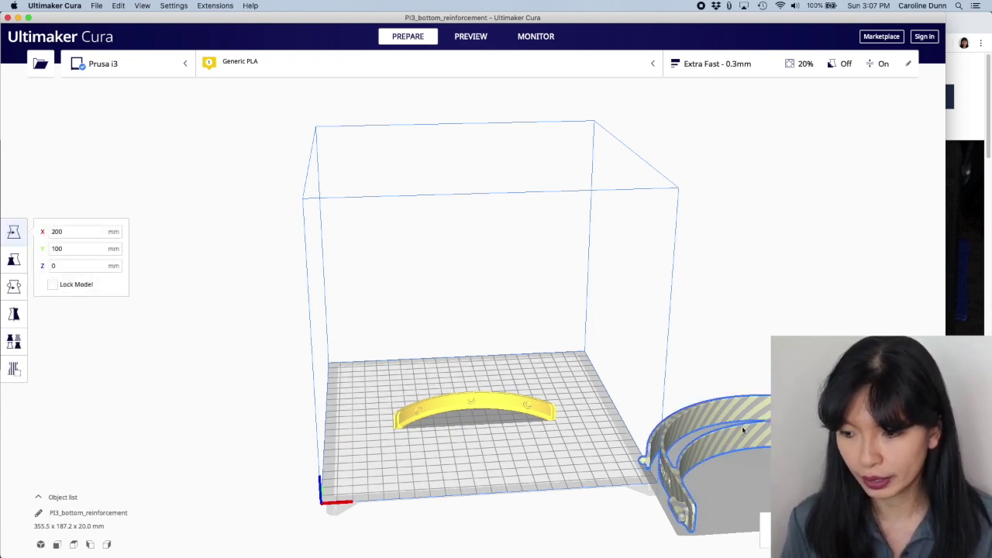
Move the headband fully onto the plate around the reinforcement and show Custom print settings.
left_click_drag(742, 428, 458, 376)
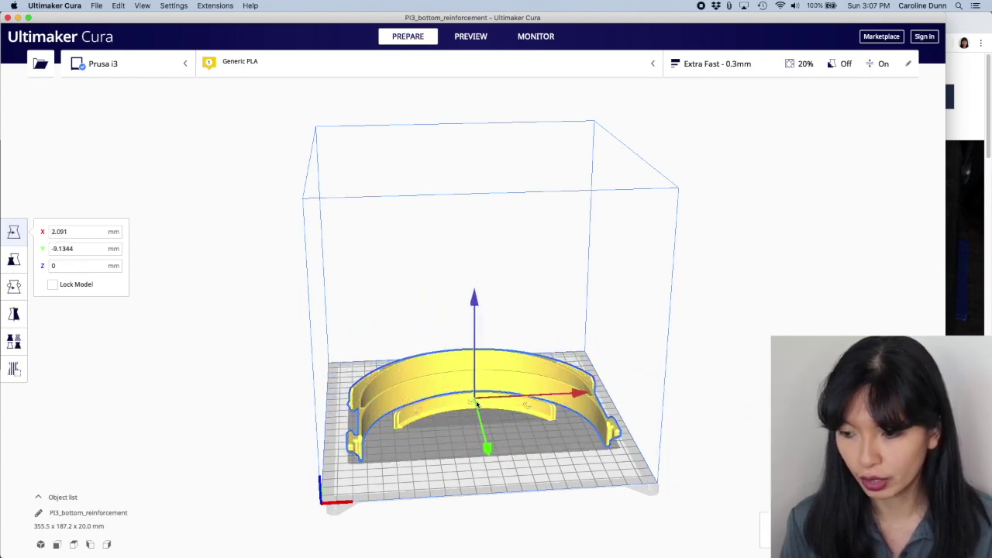
right_click_drag(458, 377, 531, 503)
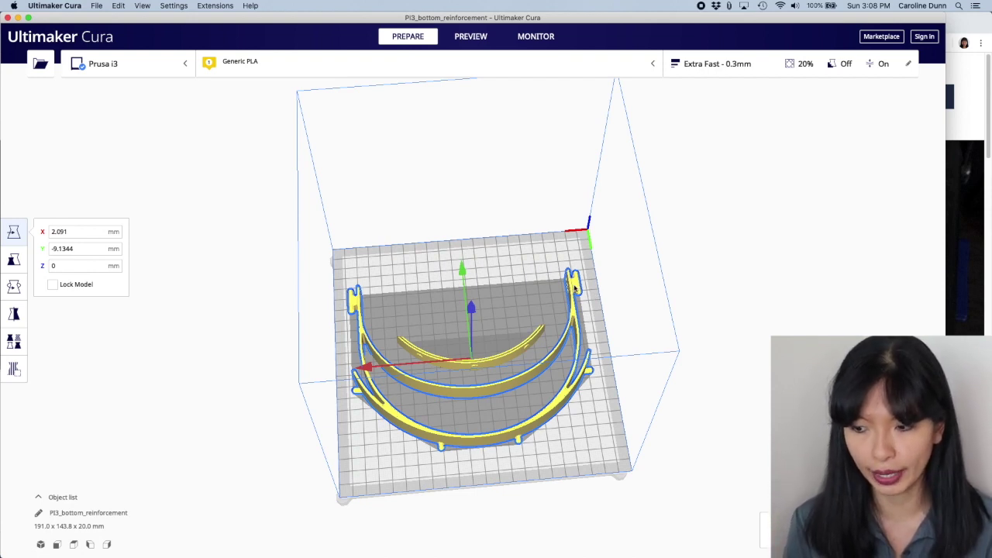
mouse_move(609, 405)
right_mouse_down()
mouse_move(565, 418)
mouse_move(550, 344)
mouse_move(441, 314)
mouse_move(406, 394)
mouse_move(543, 444)
mouse_move(586, 433)
mouse_move(600, 410)
right_mouse_up()
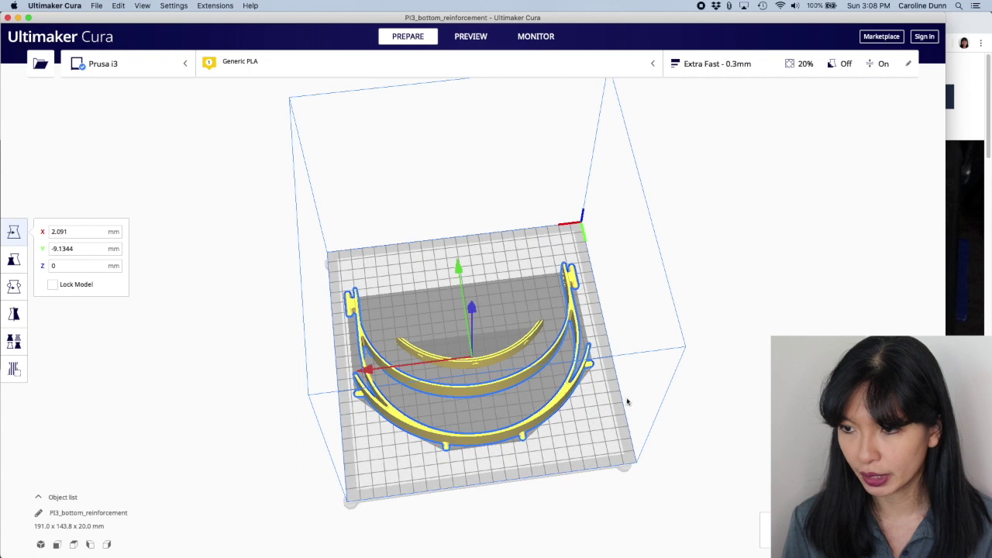
left_click(908, 65)
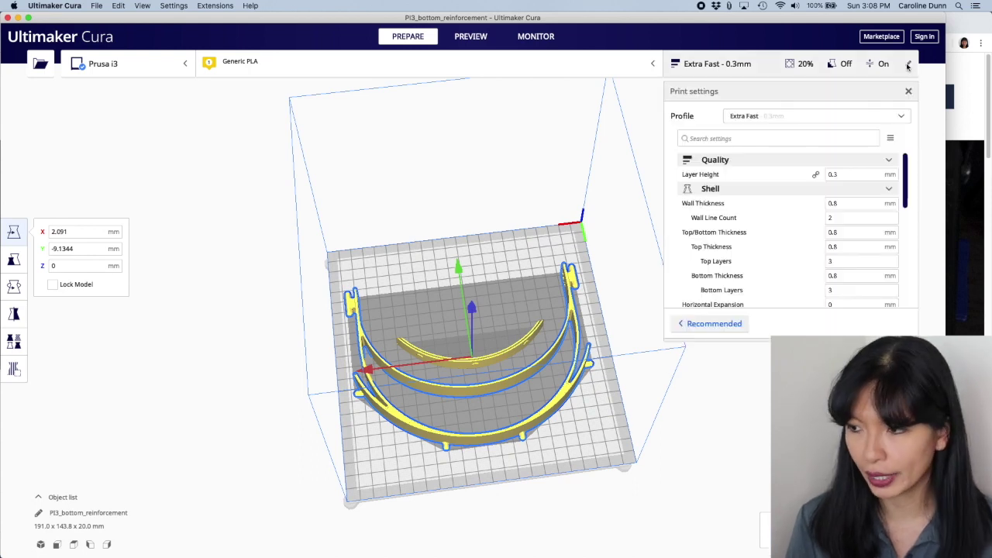
Keep the Extra Fast 0.3 mm profile and narrow Cura to show the spec page.
left_click(796, 117)
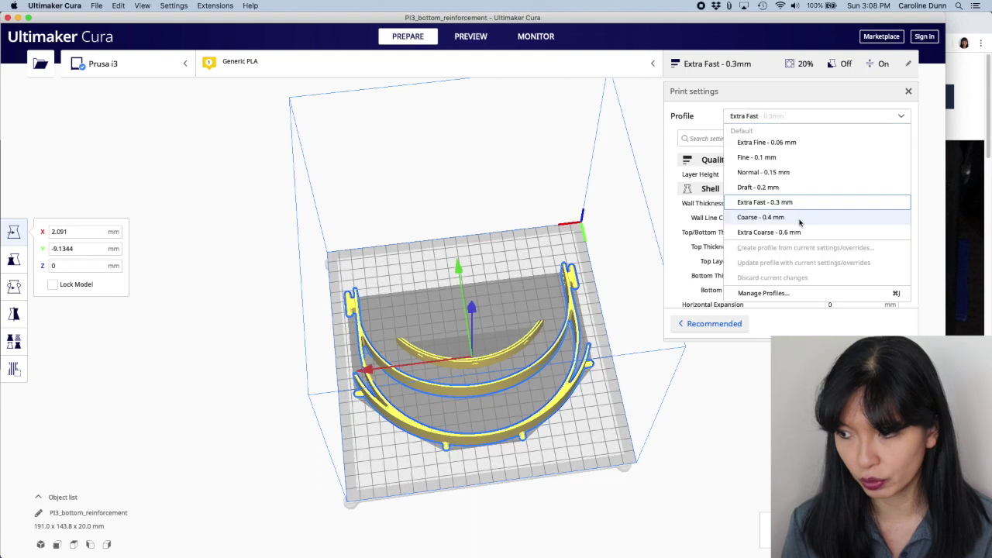
left_click(778, 203)
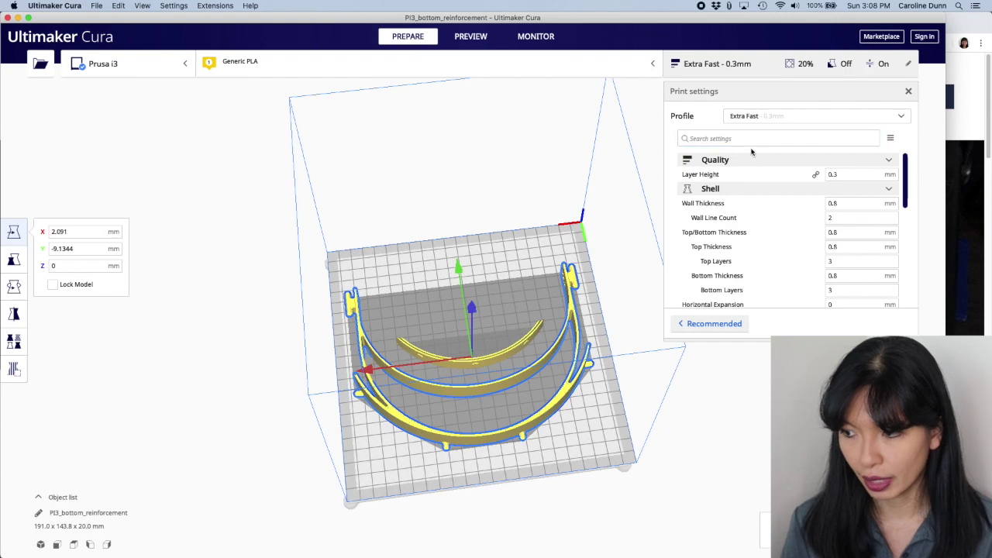
left_click(834, 175)
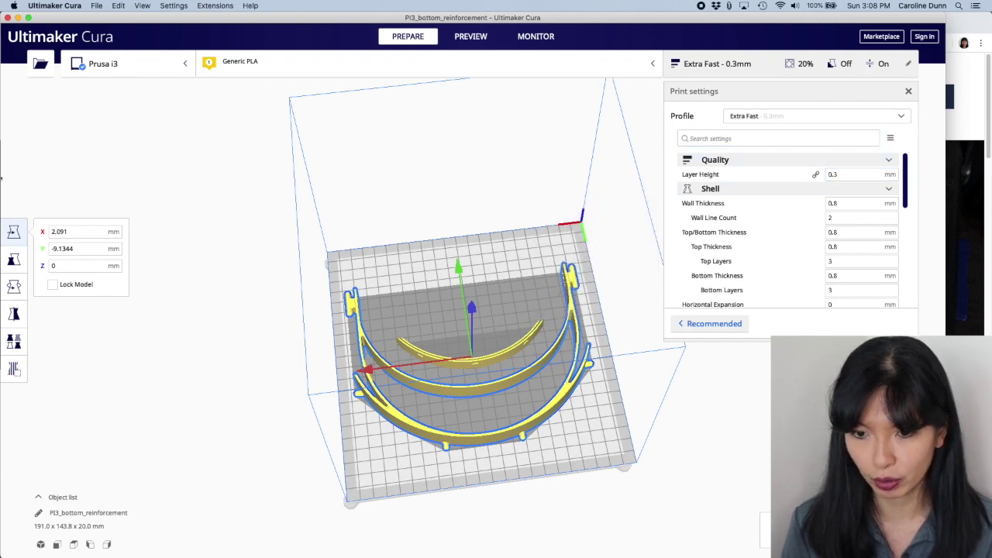
left_click_drag(2, 178, 409, 178)
scroll(227, 277, "down", 15)
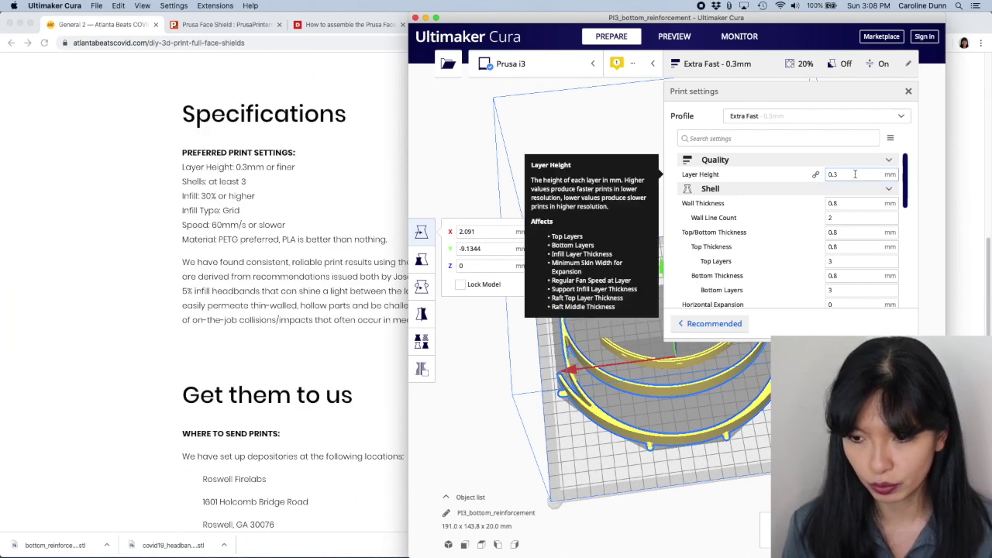
Set Wall Line Count to 3 and infill to 30% density with a Grid pattern.
double_click(841, 217)
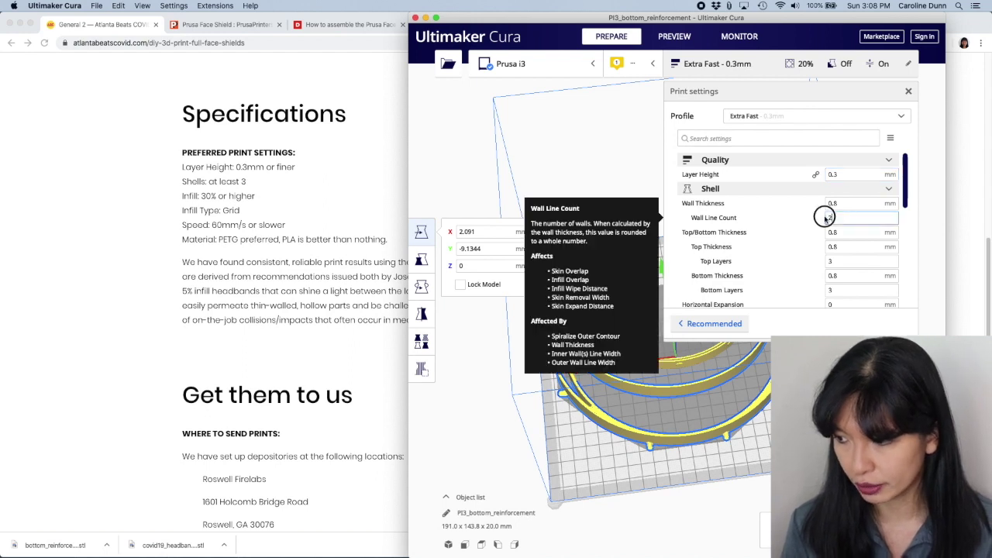
type("3")
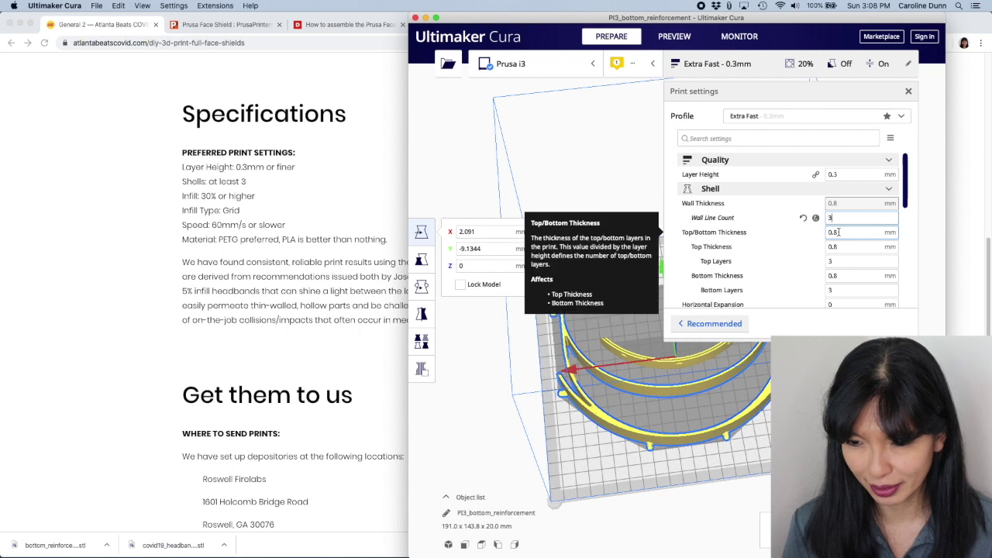
scroll(856, 262, "down", 2)
scroll(856, 262, "down", 2)
double_click(845, 259)
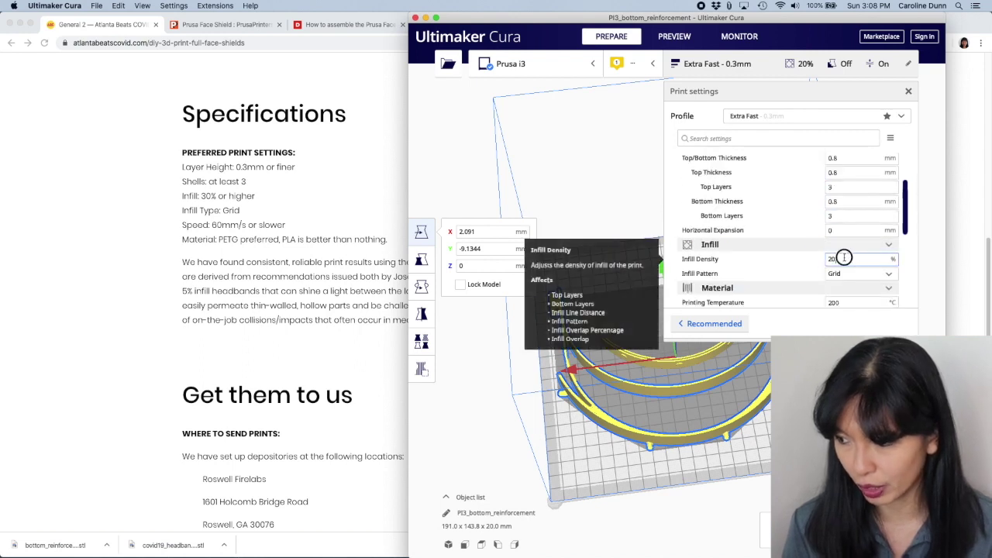
type("30")
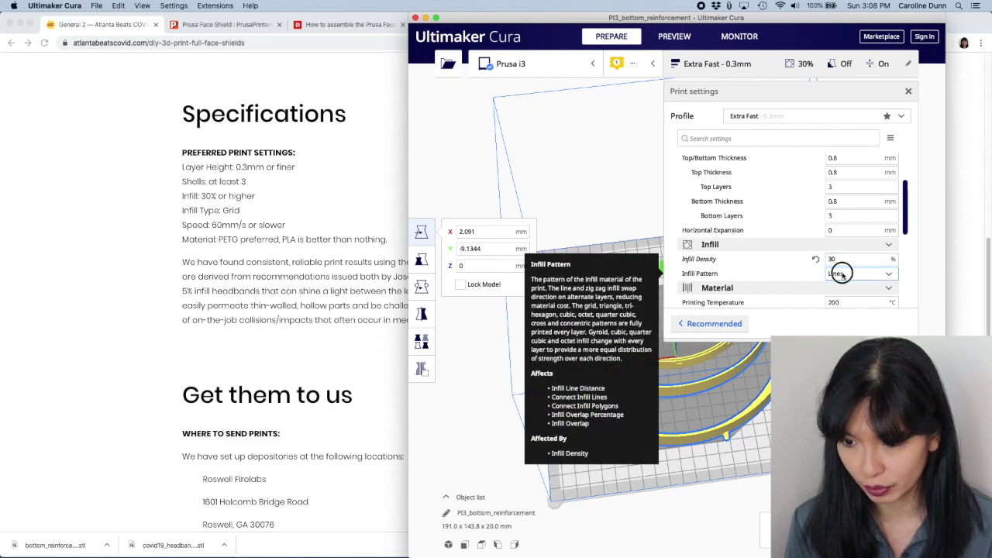
left_click(841, 275)
left_click(837, 288)
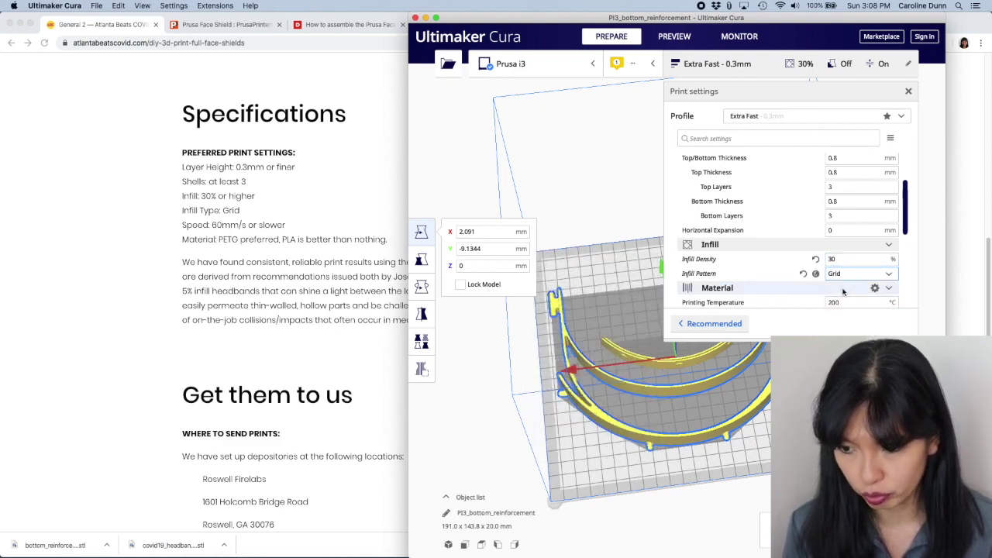
Set Top/Bottom Thickness to 0.9 mm.
scroll(381, 228, "up", 1)
scroll(847, 188, "up", 2)
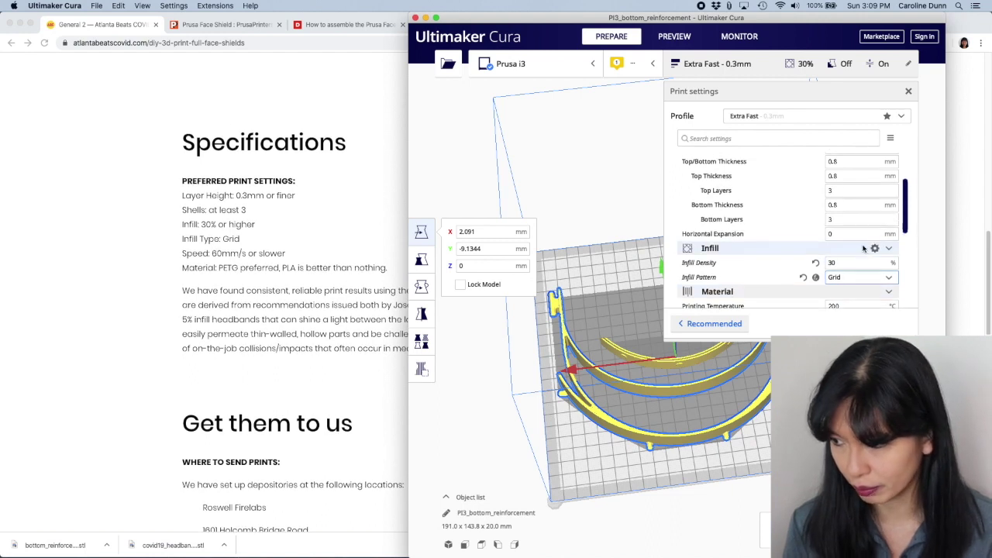
left_click_drag(848, 187, 826, 188)
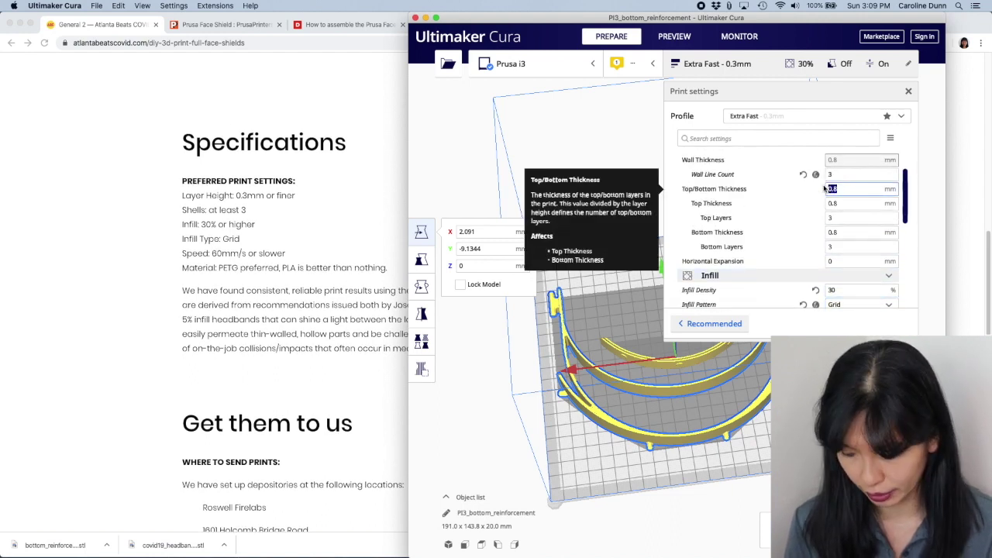
type("0.9")
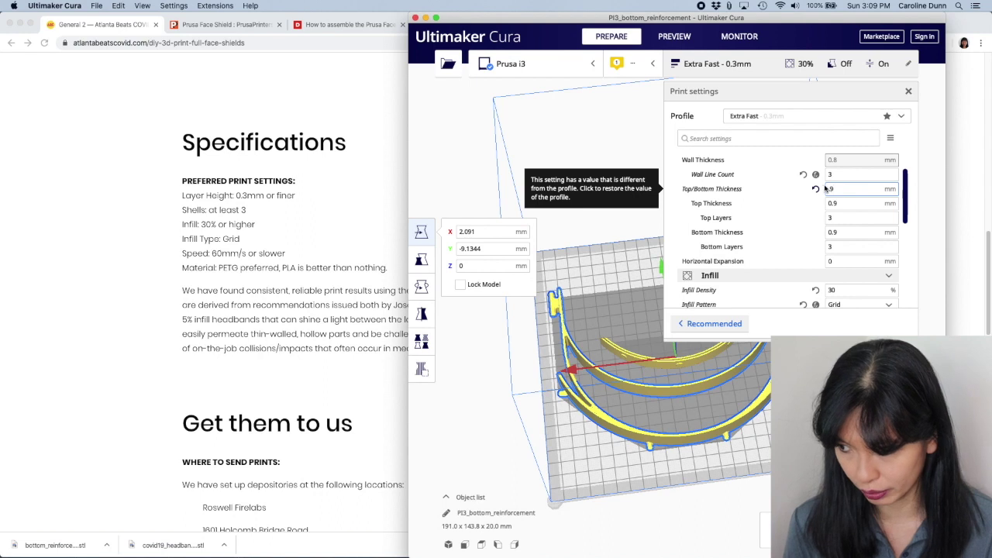
scroll(829, 225, "down", 4)
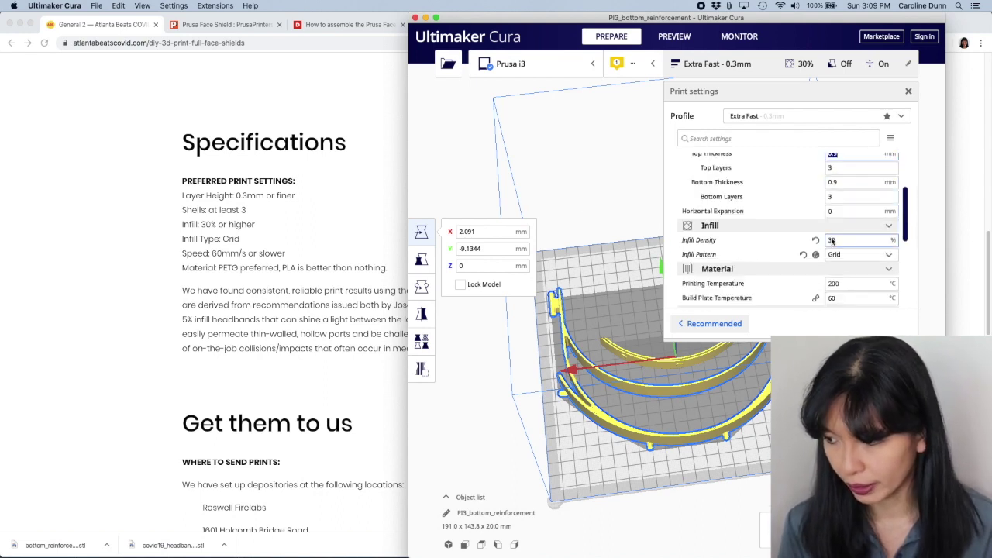
scroll(829, 237, "down", 1)
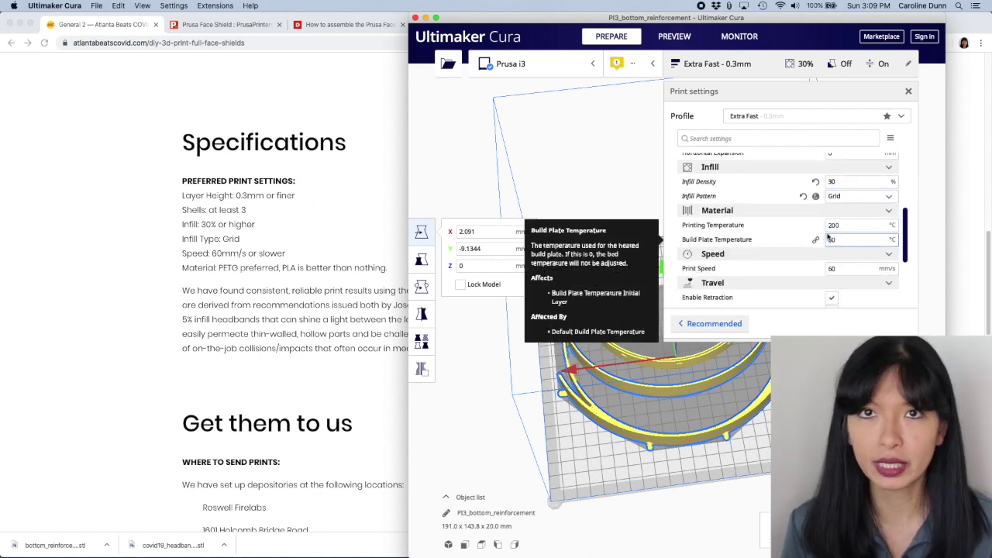
Confirm 200 °C printing temperature, 60 °C bed temperature and 60 mm/s print speed.
mouse_move(826, 234)
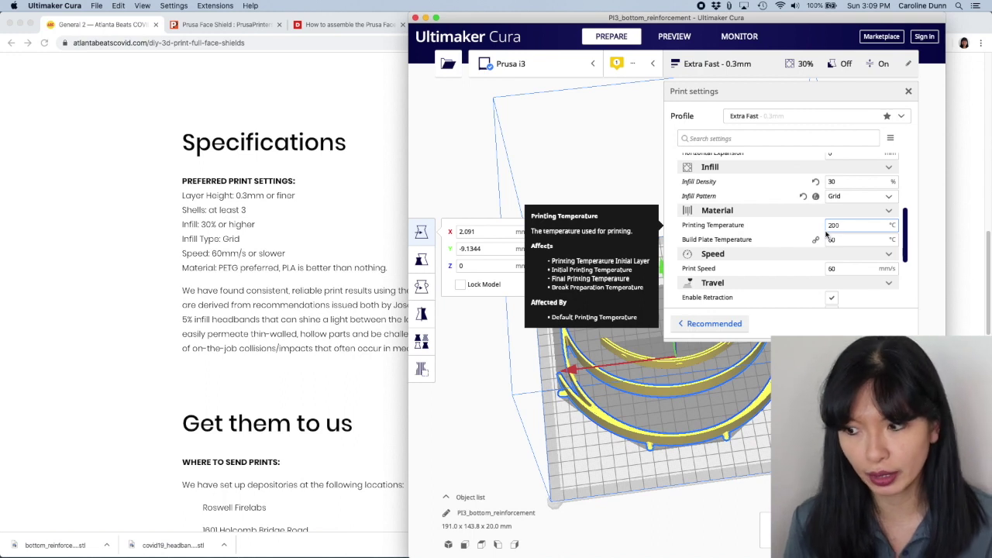
left_click(841, 226)
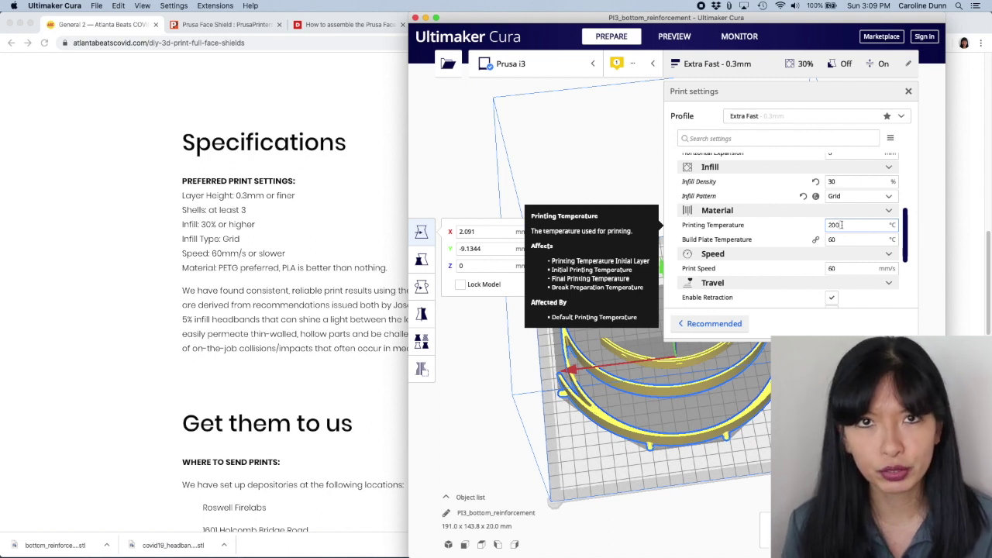
left_click(850, 238)
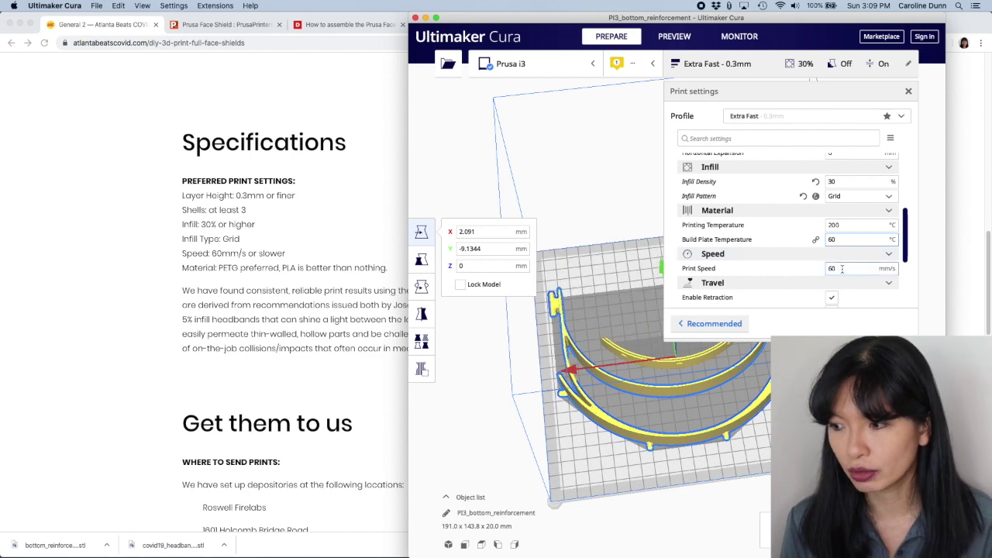
left_click(841, 268)
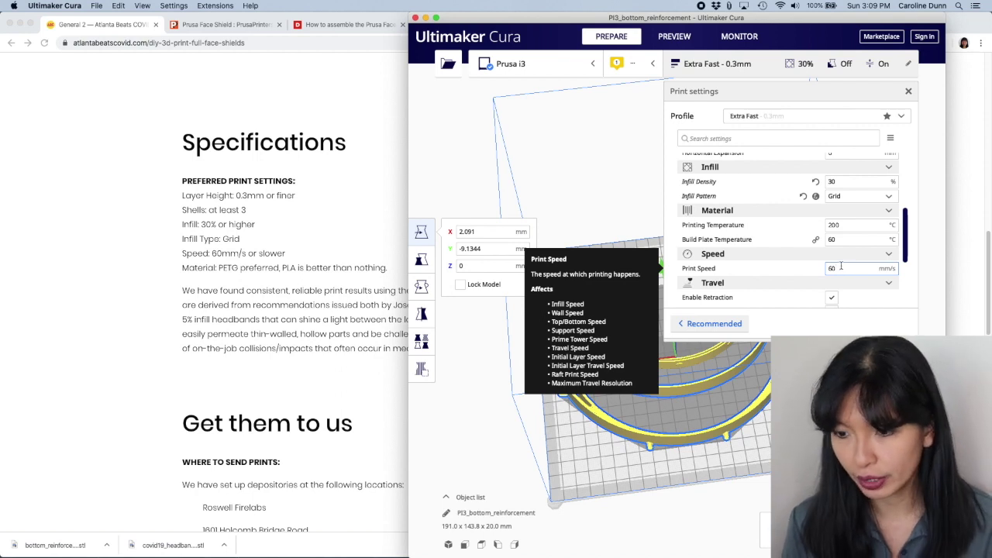
Change Build Plate Adhesion Type from Brim to Skirt.
scroll(841, 266, "down", 3)
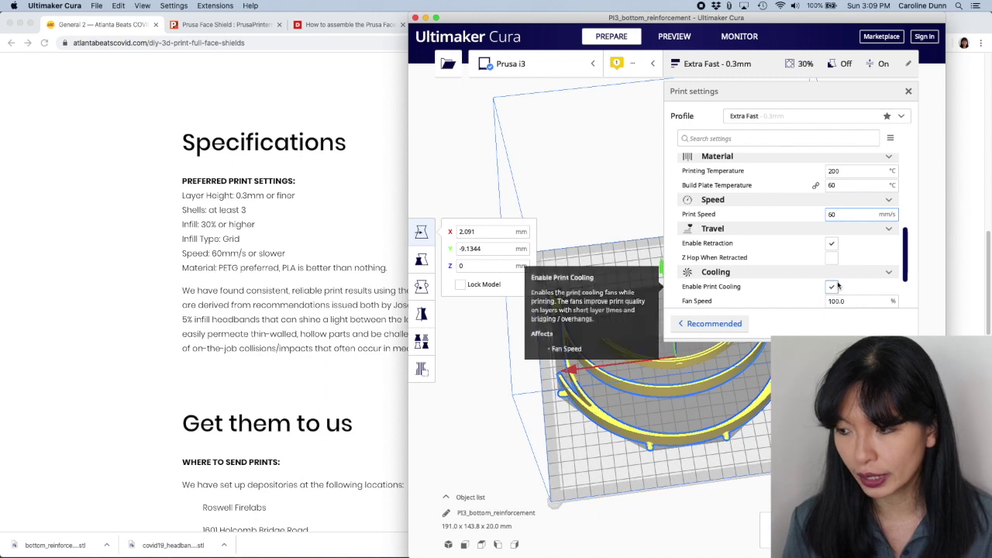
scroll(836, 285, "down", 3)
scroll(838, 285, "down", 1)
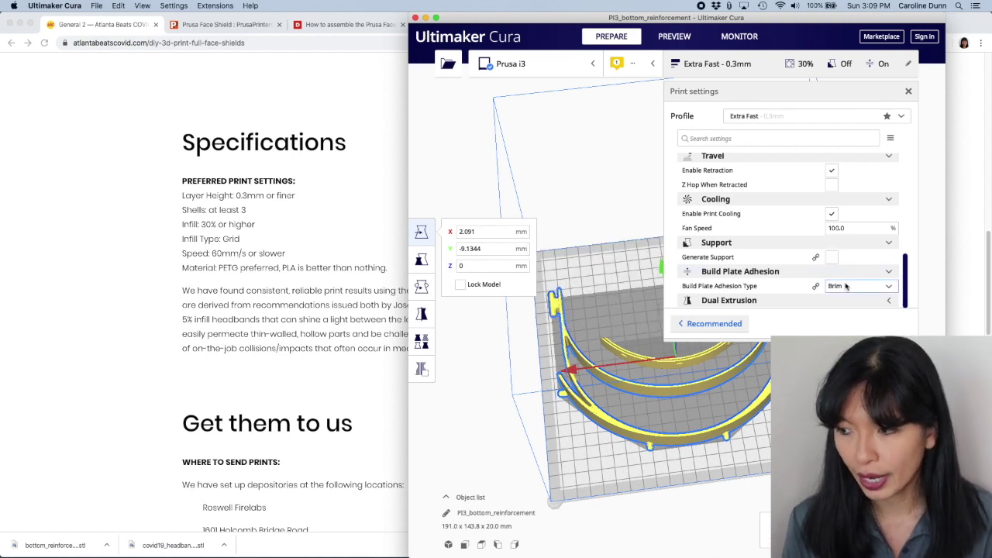
left_click(844, 286)
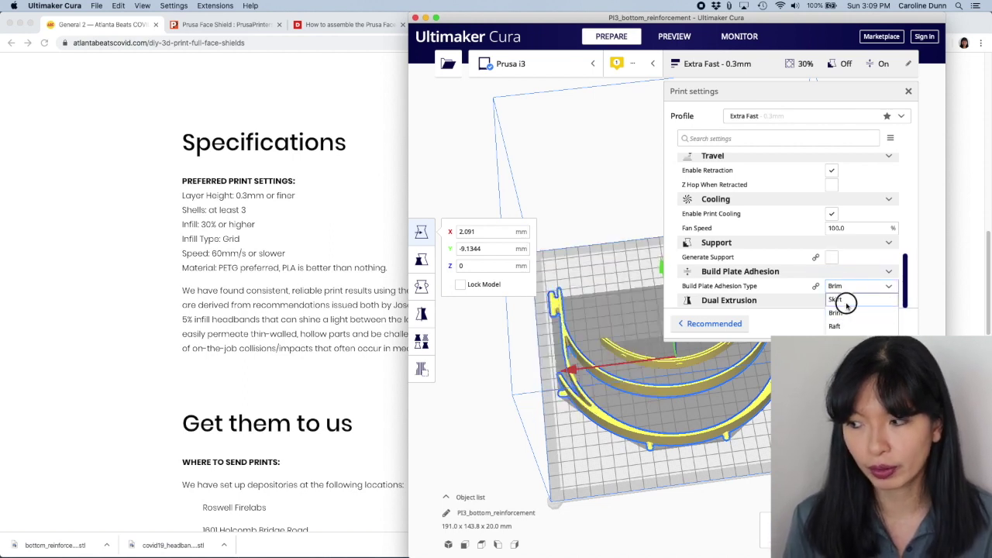
left_click(845, 299)
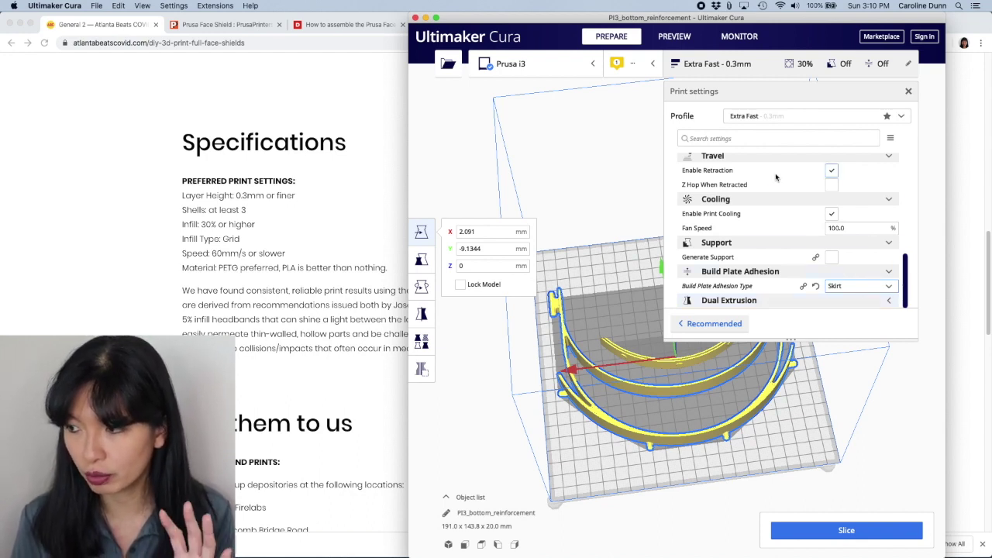
scroll(814, 248, "up", 10)
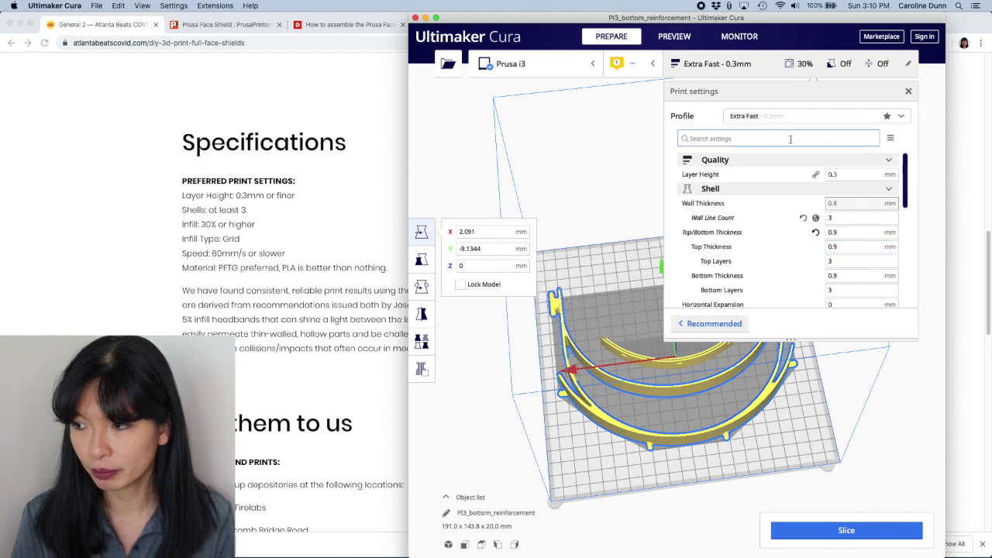
Create a custom profile named Prusa-FaceShield from the current settings and close preferences.
left_click(775, 116)
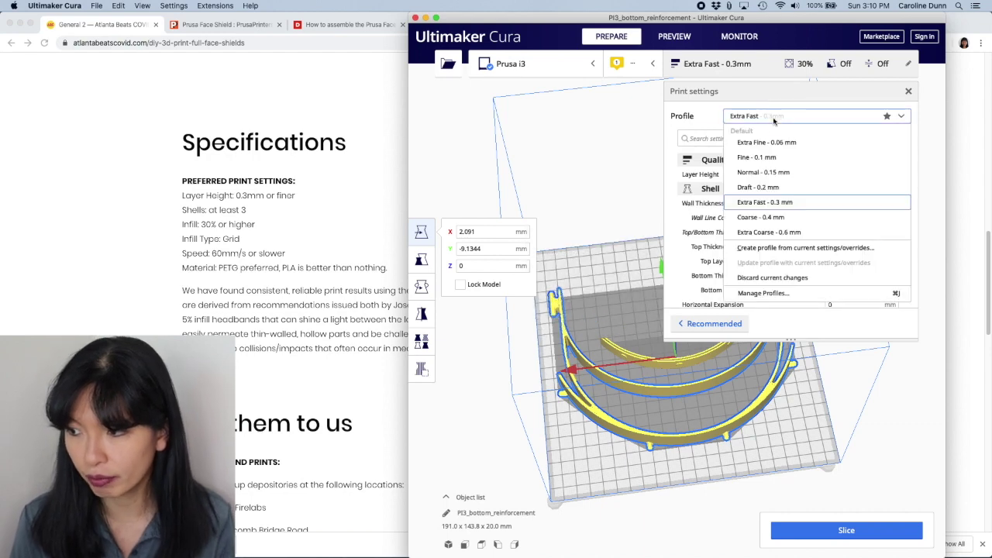
left_click(784, 248)
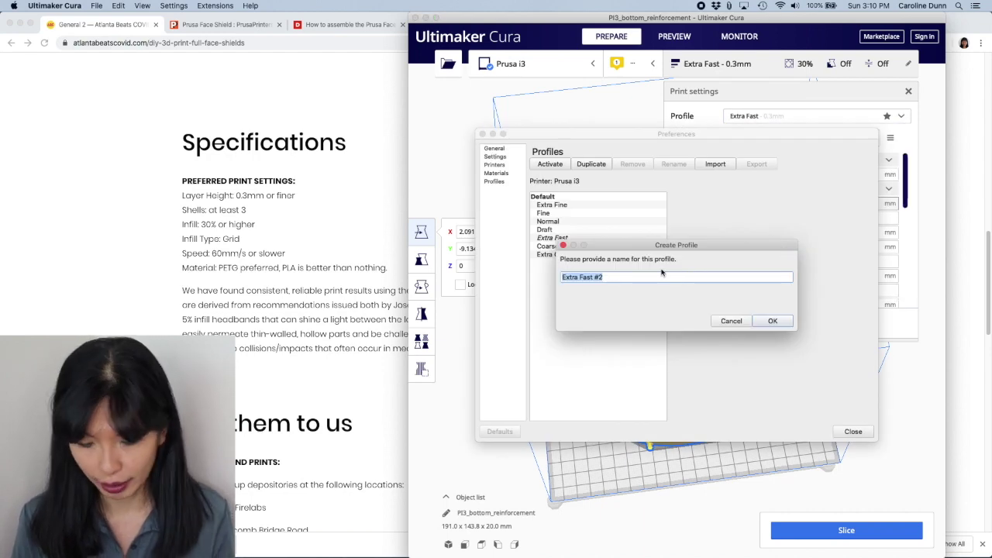
type("Prusa")
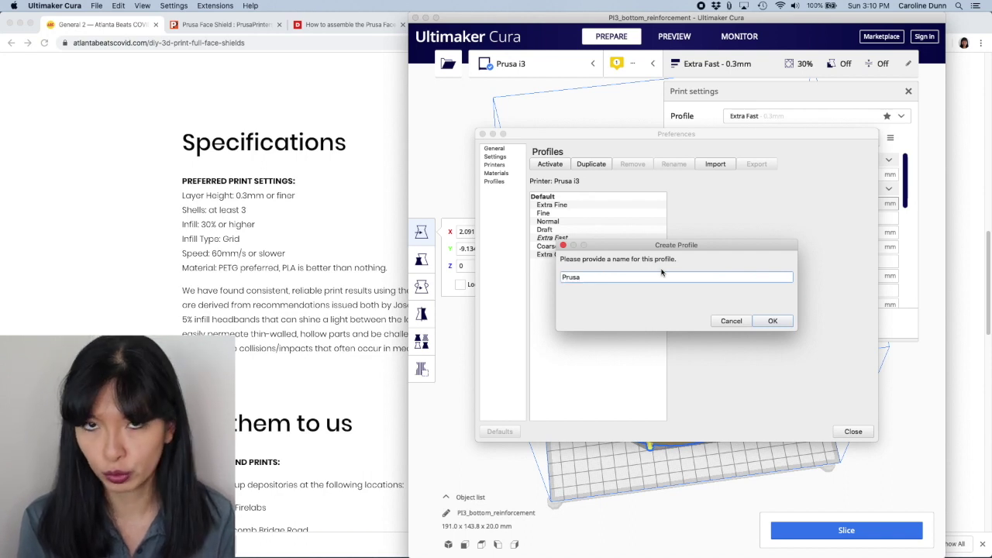
type("-FaceShield")
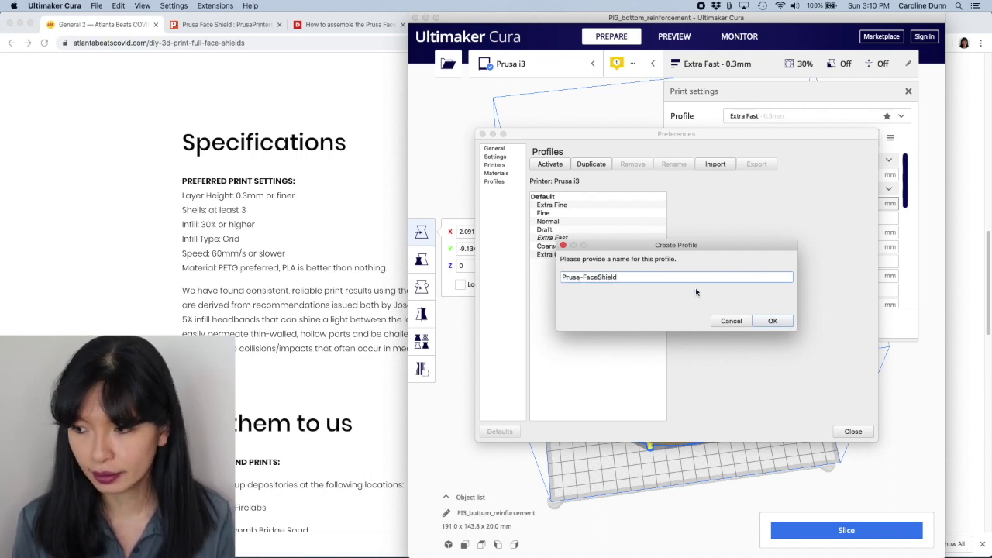
left_click(764, 320)
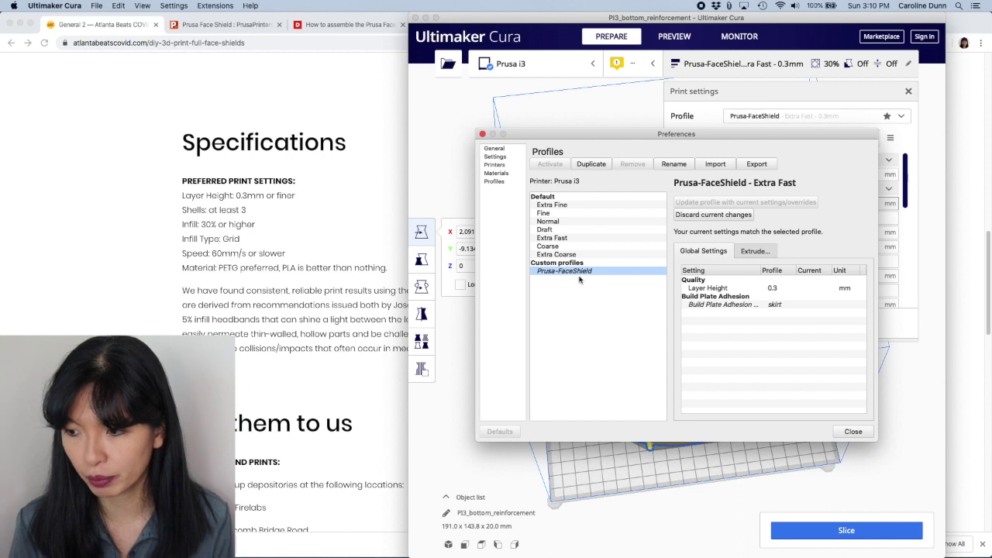
left_click(855, 431)
Slice the face shield plate and upload the G-code to OctoPrint as prusa-faceshield.gcode.
left_click(846, 531)
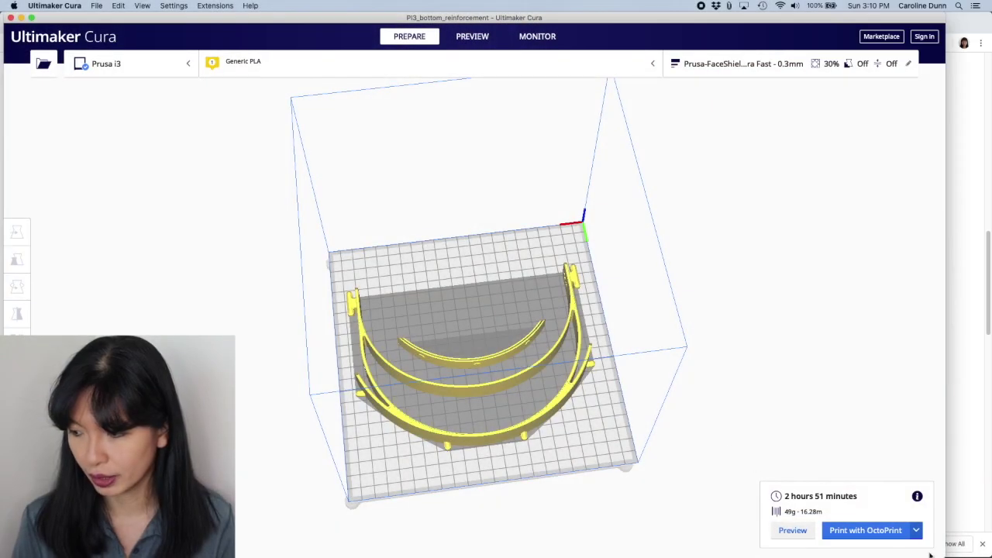
left_click(855, 531)
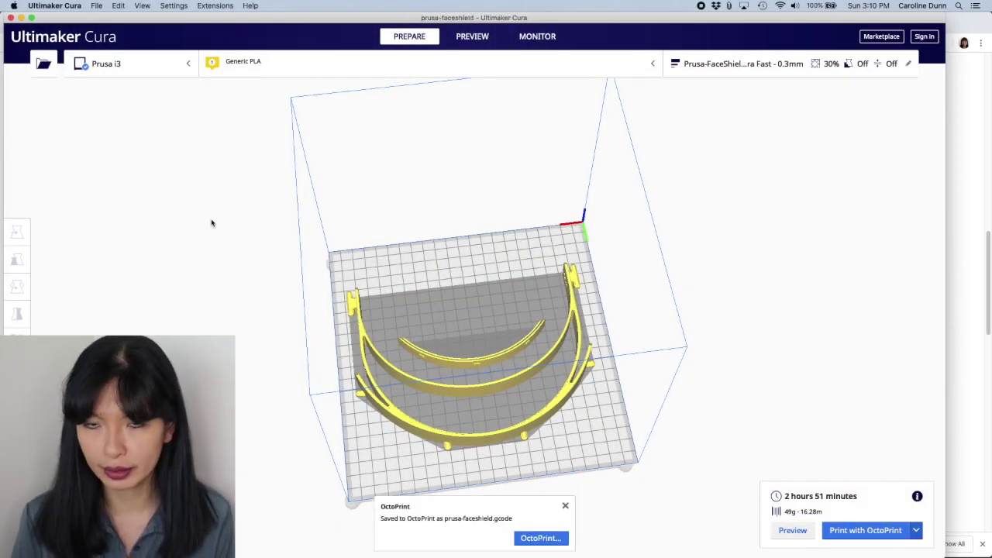
left_click(174, 6)
mouse_move(190, 19)
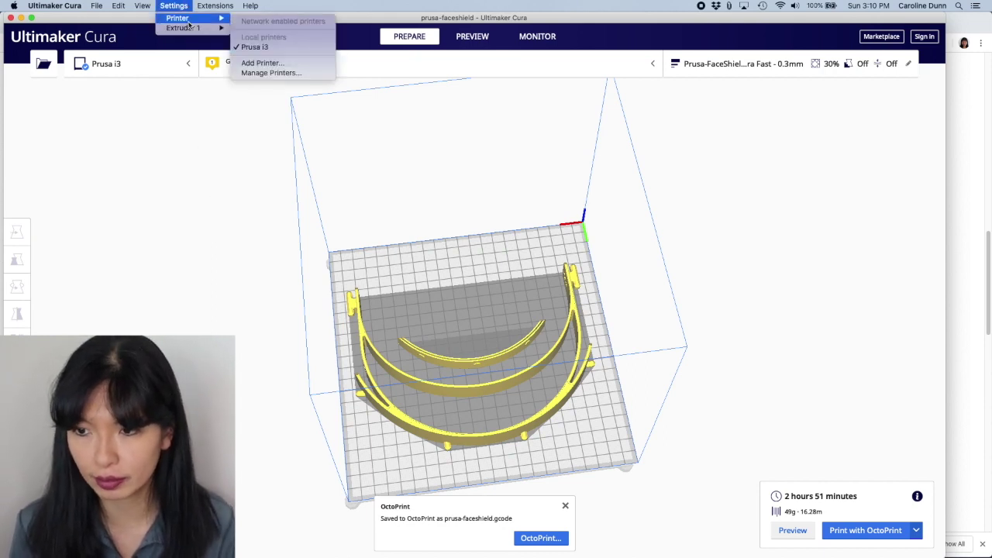
left_click(264, 62)
left_click(267, 72)
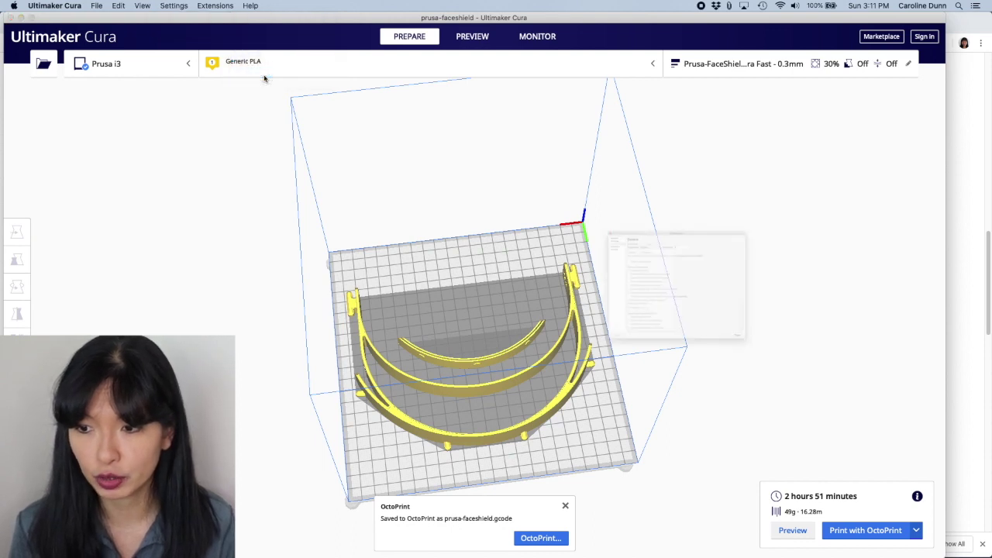
left_click(834, 207)
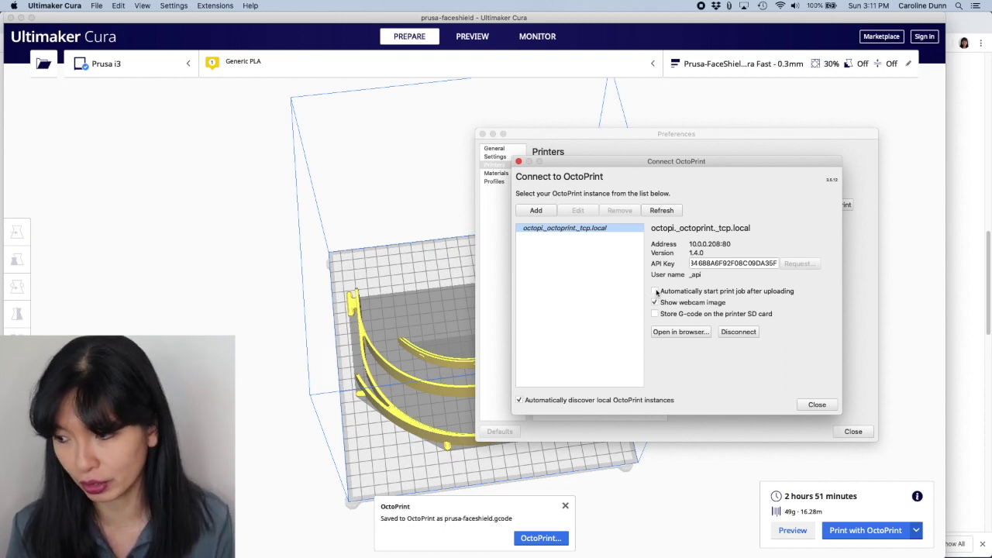
left_click(817, 403)
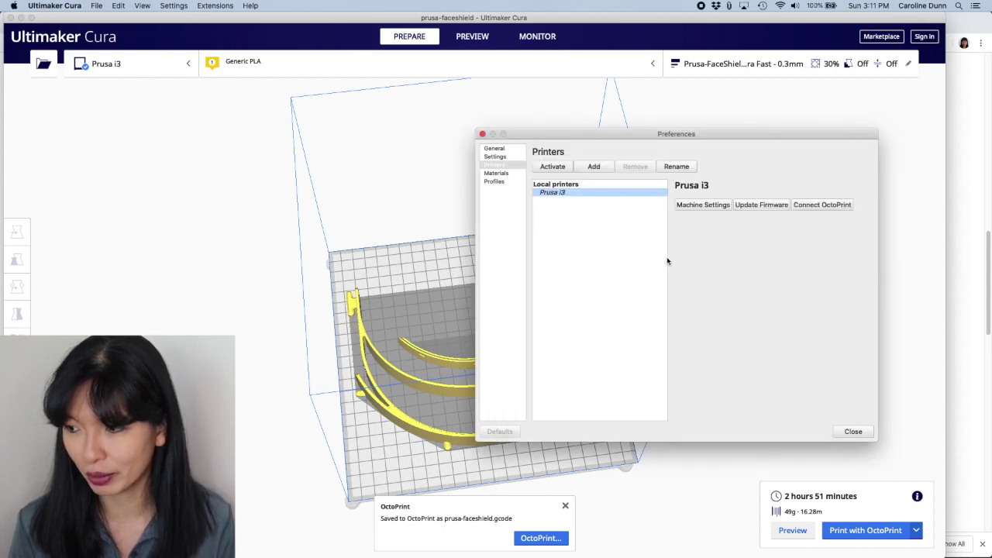
left_click(706, 206)
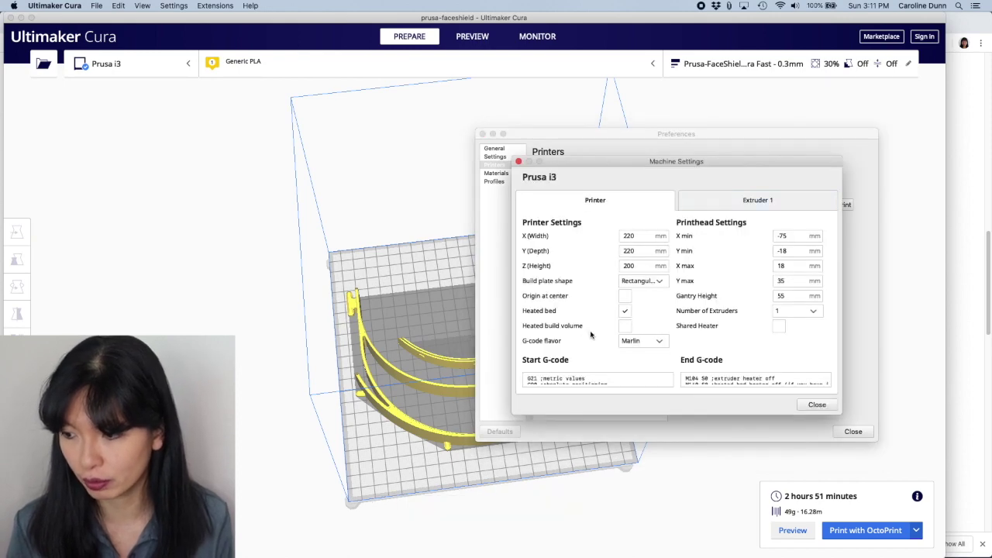
double_click(619, 236)
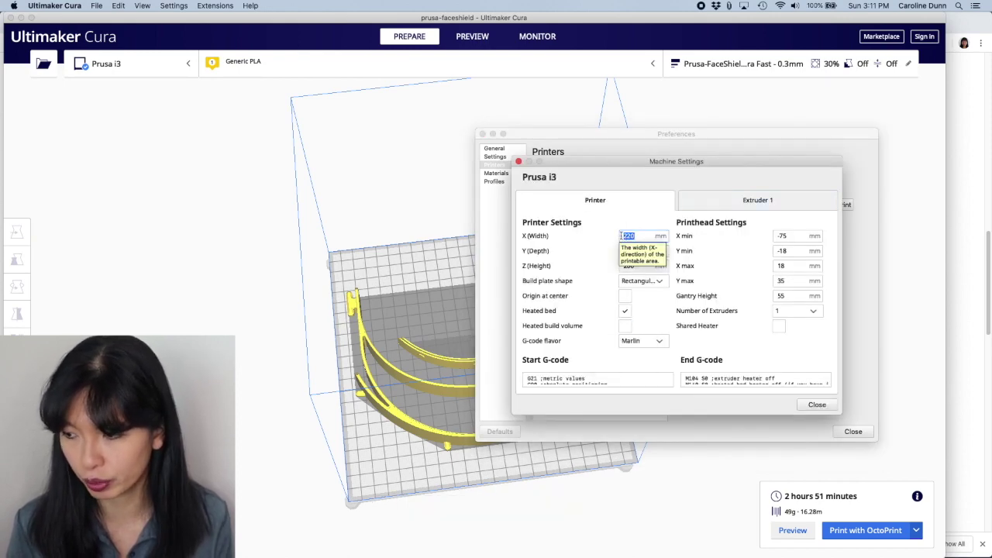
left_click(816, 404)
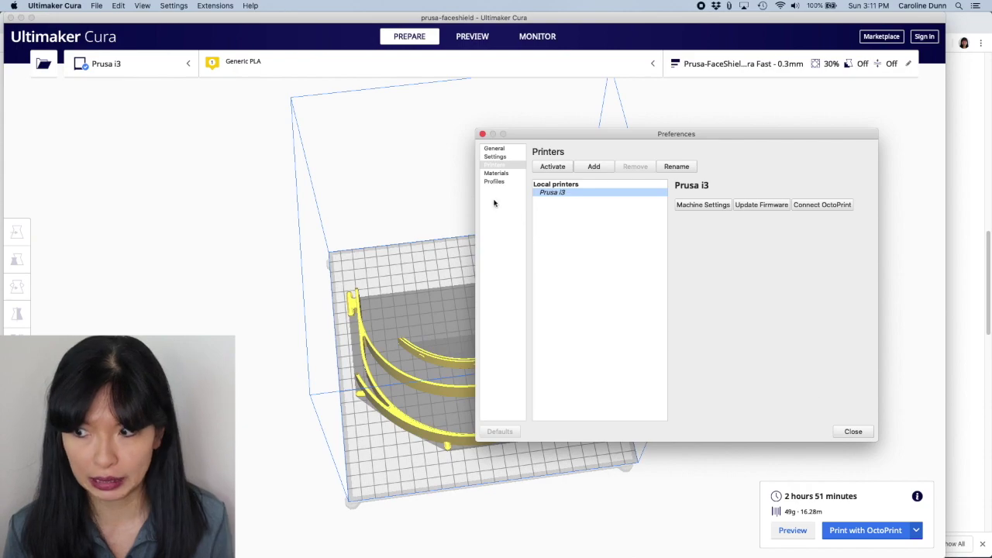
left_click(482, 135)
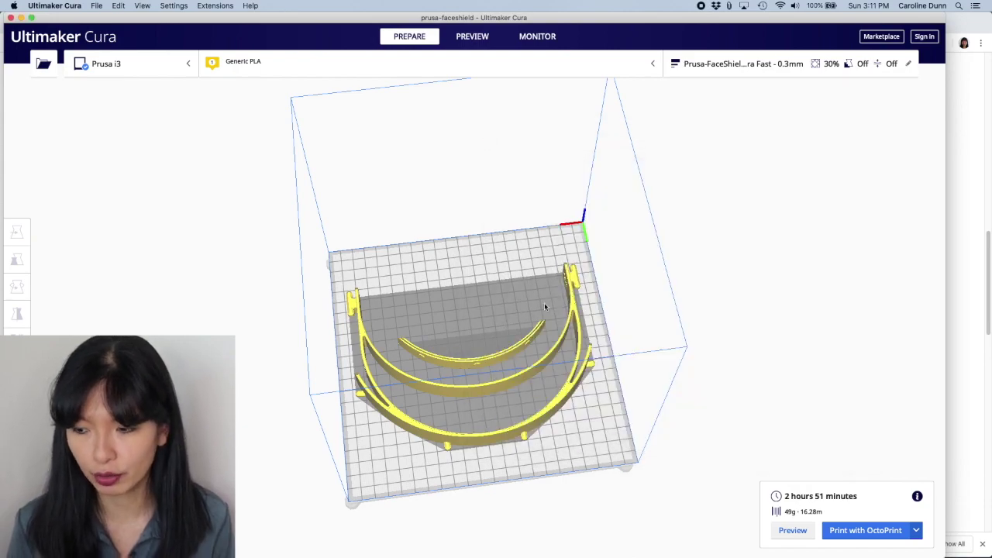
Use Clear Build Plate to remove both face-shield parts from the Prusa i3 plate.
right_click_drag(544, 306, 514, 388)
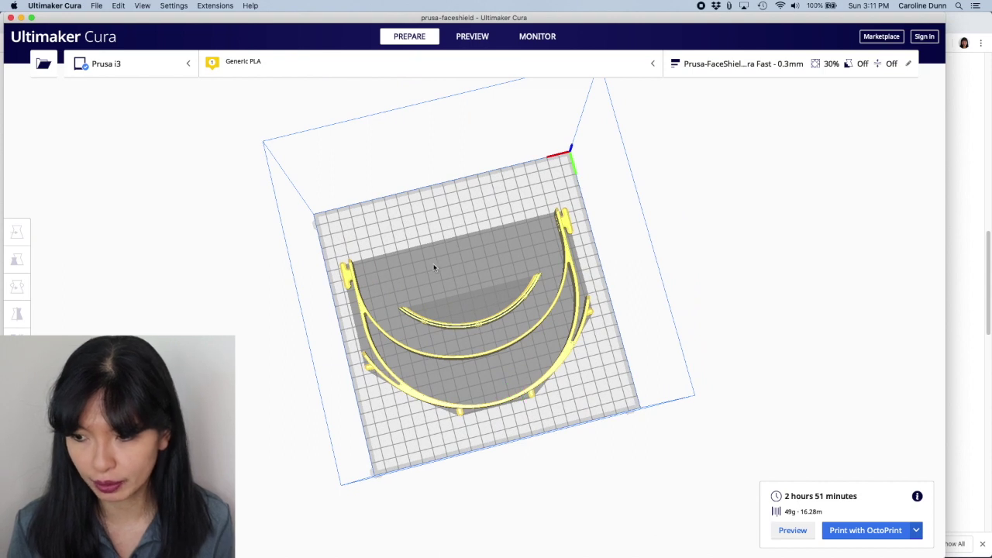
right_click(604, 397)
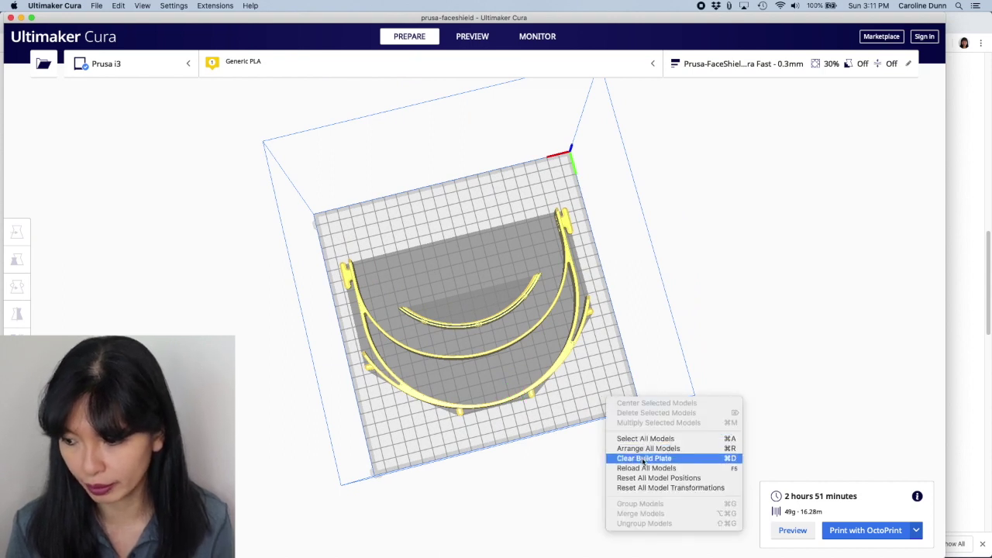
left_click(642, 459)
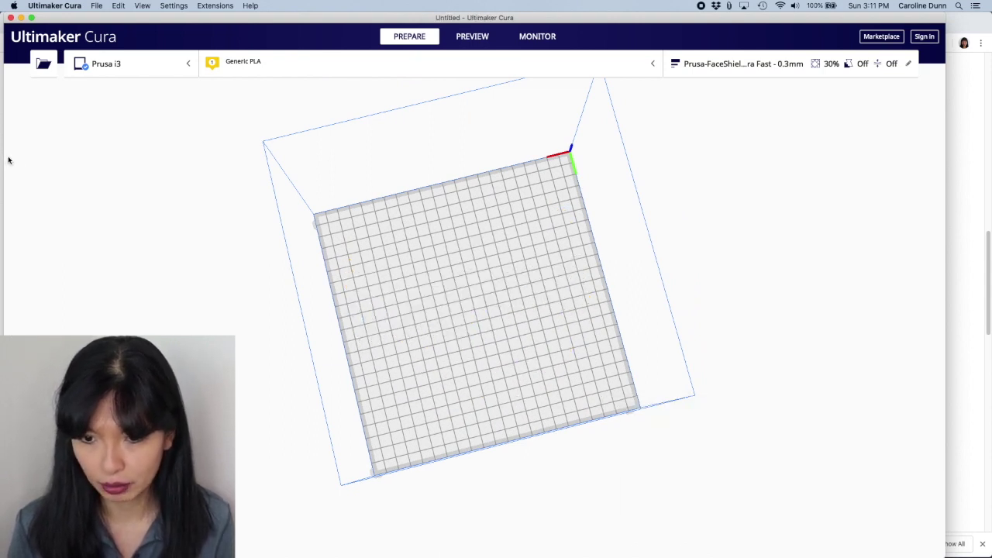
Open the NIH-Approved Prusa Remix w/Visor page and download dtm-v3-a4.stl from its files.
left_click(2, 159)
scroll(314, 229, "up", 10)
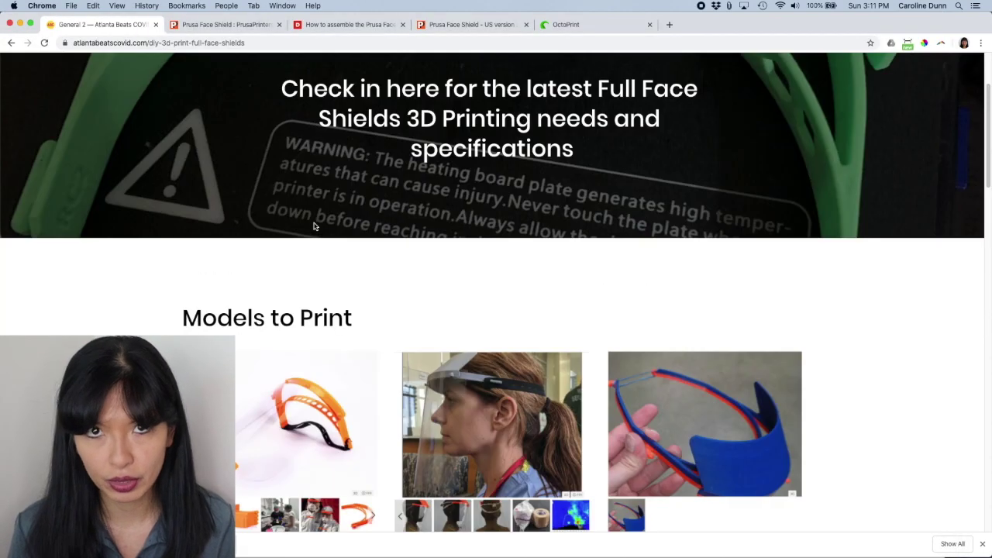
scroll(314, 226, "down", 5)
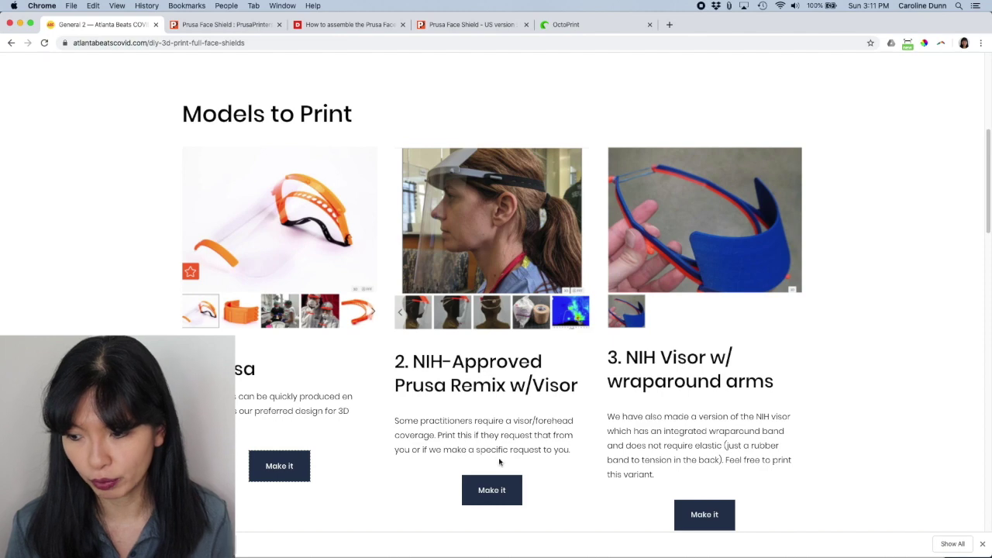
left_click(491, 489)
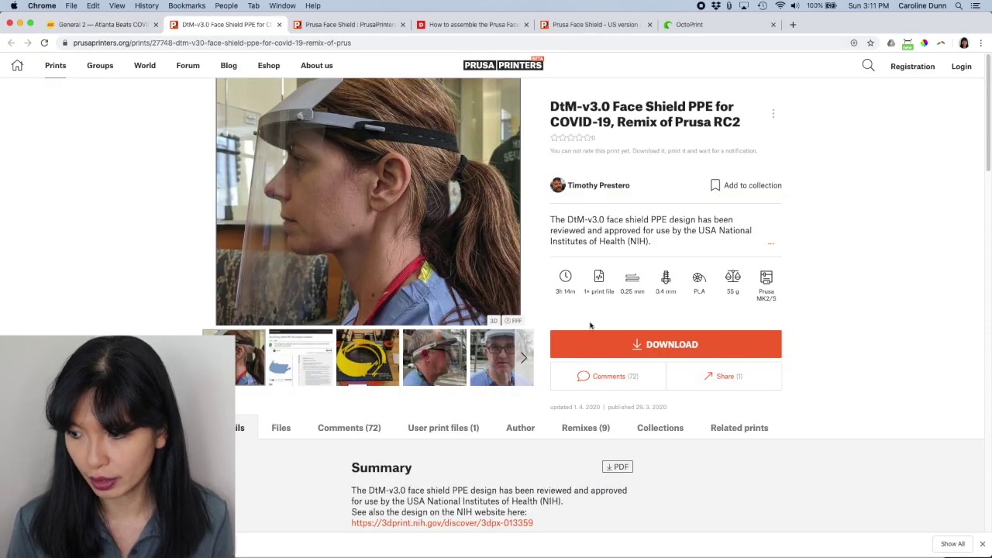
left_click(616, 344)
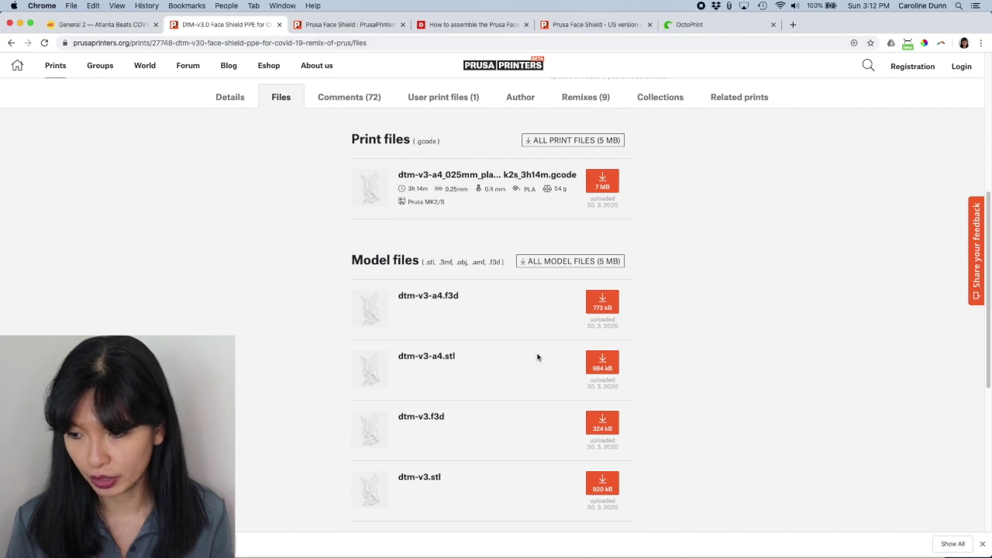
left_click(603, 364)
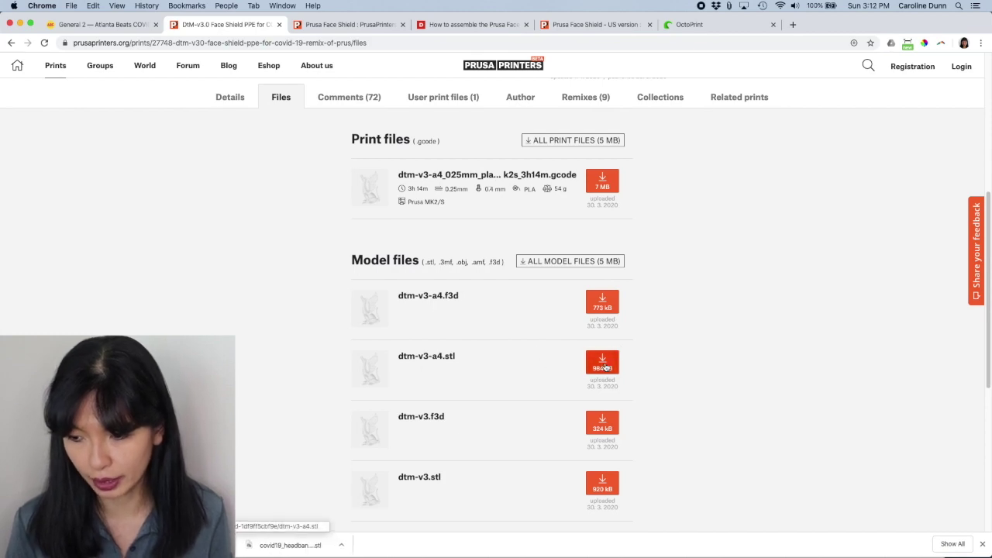
scroll(479, 372, "down", 5)
scroll(479, 372, "up", 10)
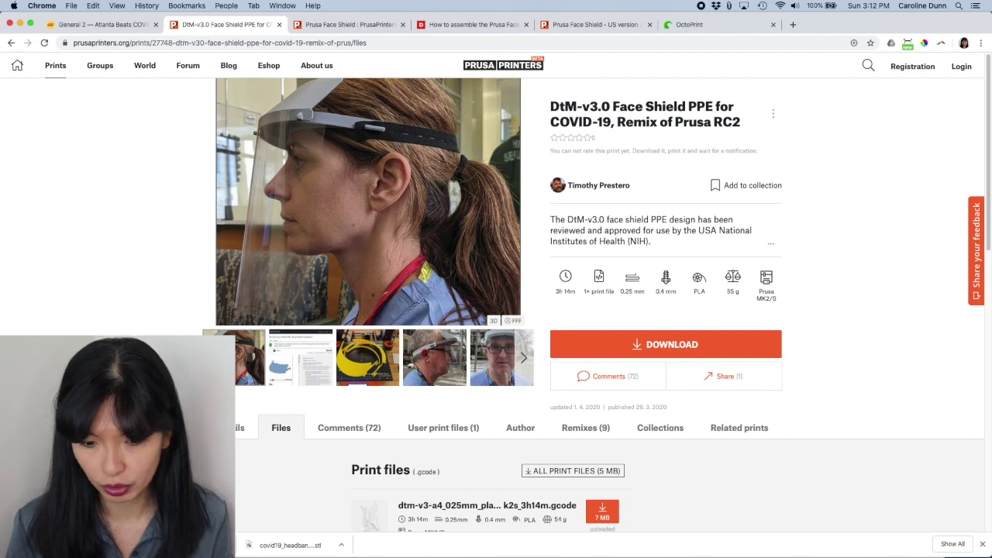
key("super+Tab")
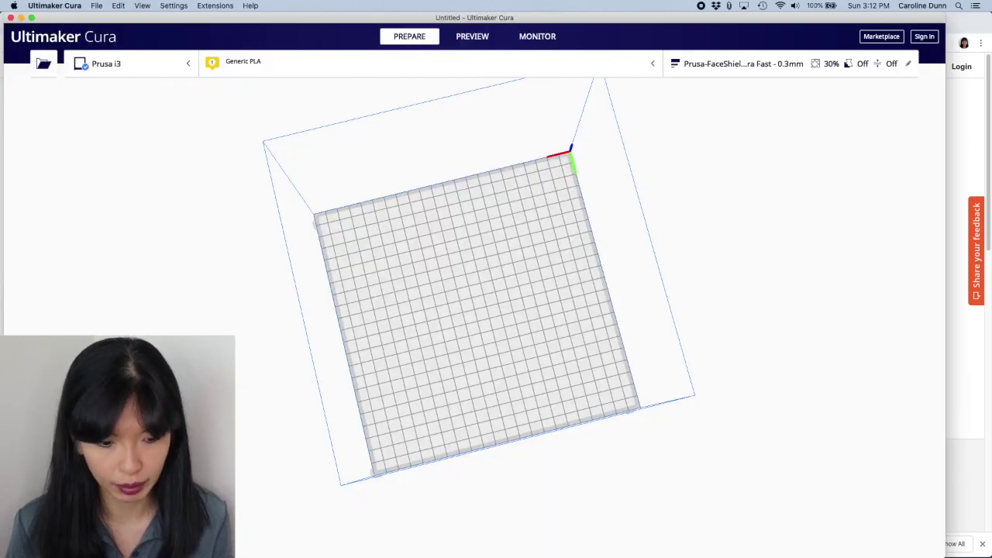
Load dtm-v3-a4.stl from Downloads onto the build plate and reset to the front view.
key("super+Tab")
left_click(589, 178)
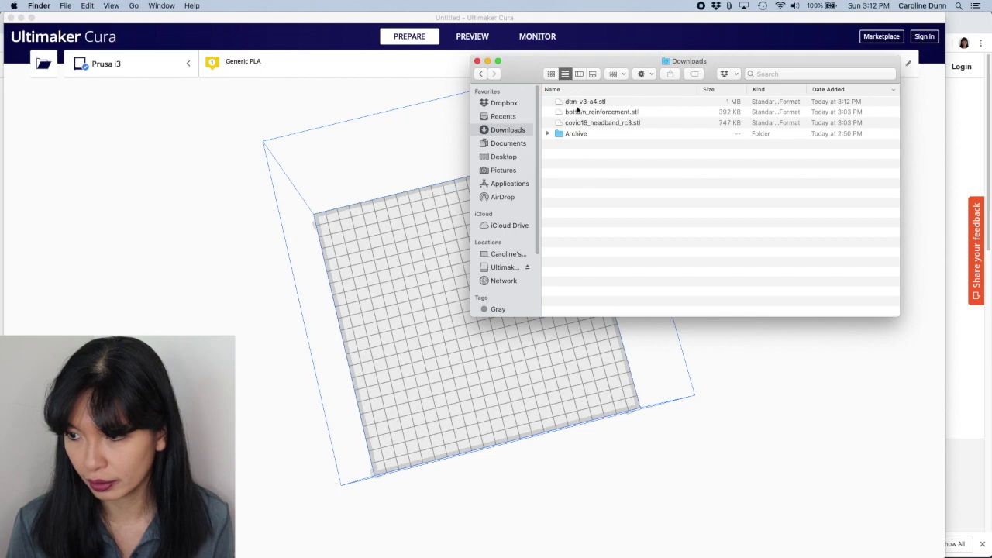
left_click_drag(575, 102, 408, 333)
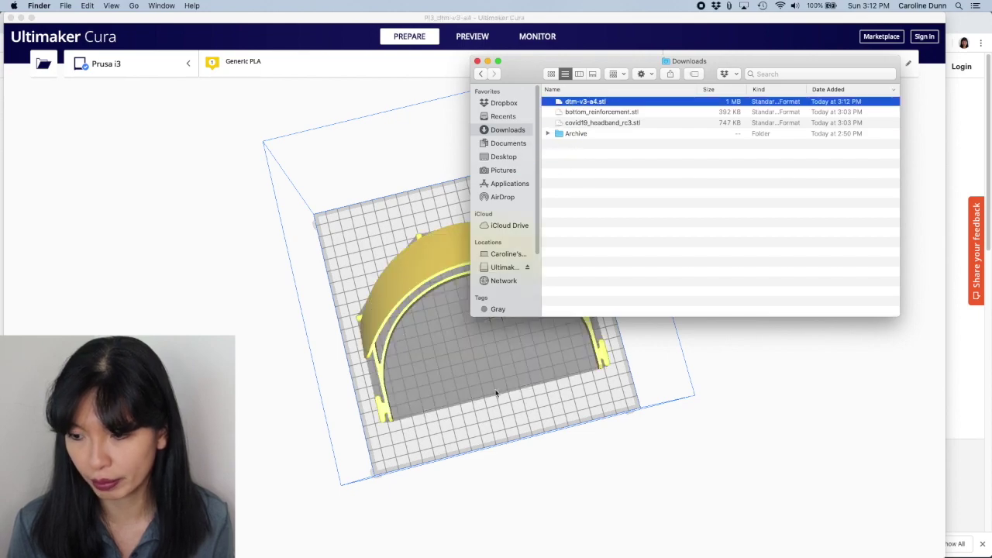
left_click(618, 427)
right_click_drag(617, 427, 628, 367)
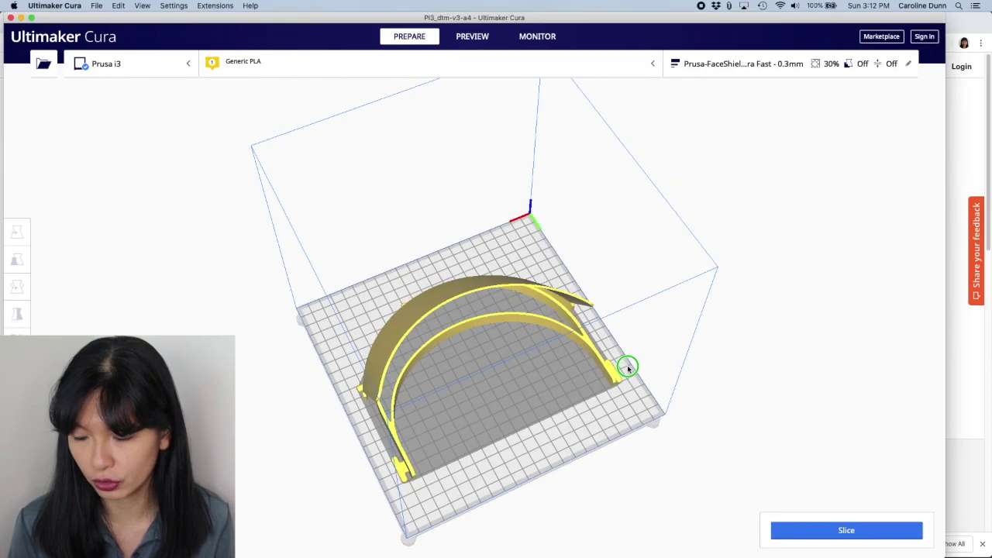
left_click(30, 539)
Add bottom_reinforcement.stl and move it inside the visor's curve.
key("super+Tab")
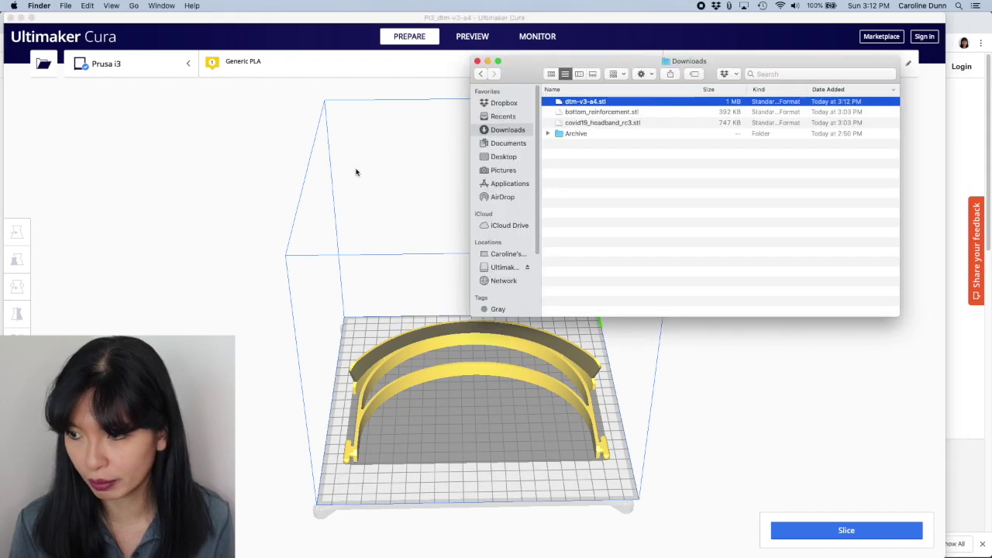
left_click_drag(598, 116, 444, 383)
right_click_drag(668, 456, 555, 490)
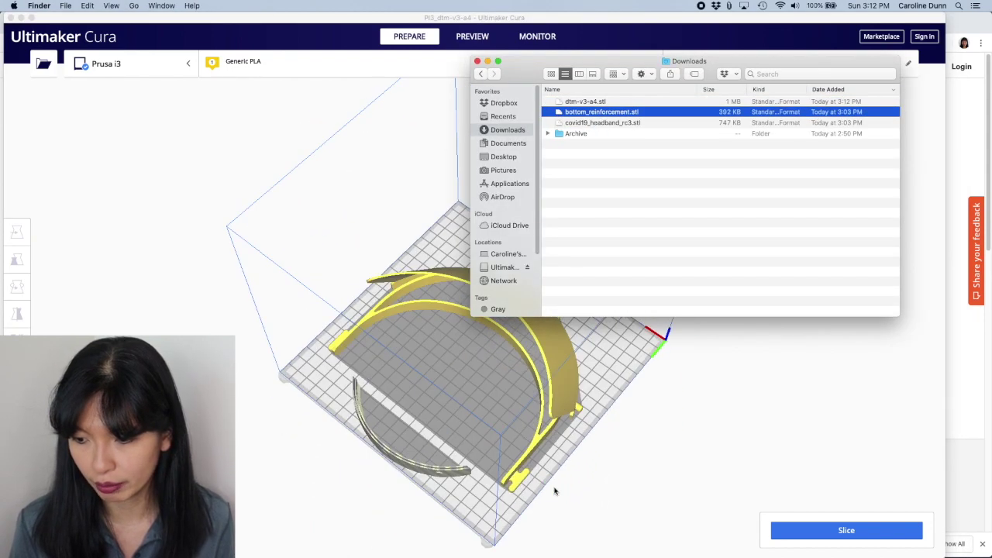
left_click(403, 463)
left_click_drag(395, 458, 454, 409)
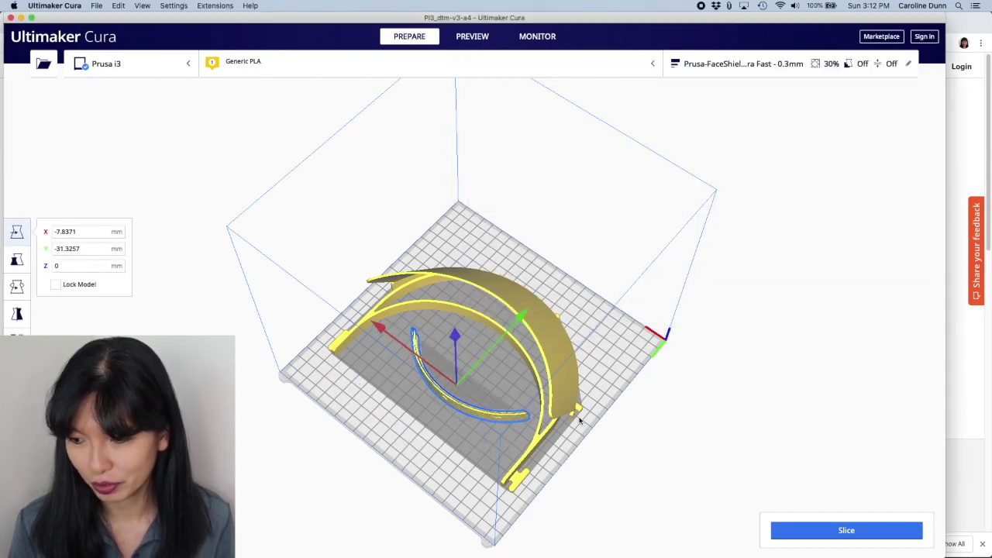
Slice the visor and reinforcement for a 3 hours 17 minutes estimate.
left_click(789, 532)
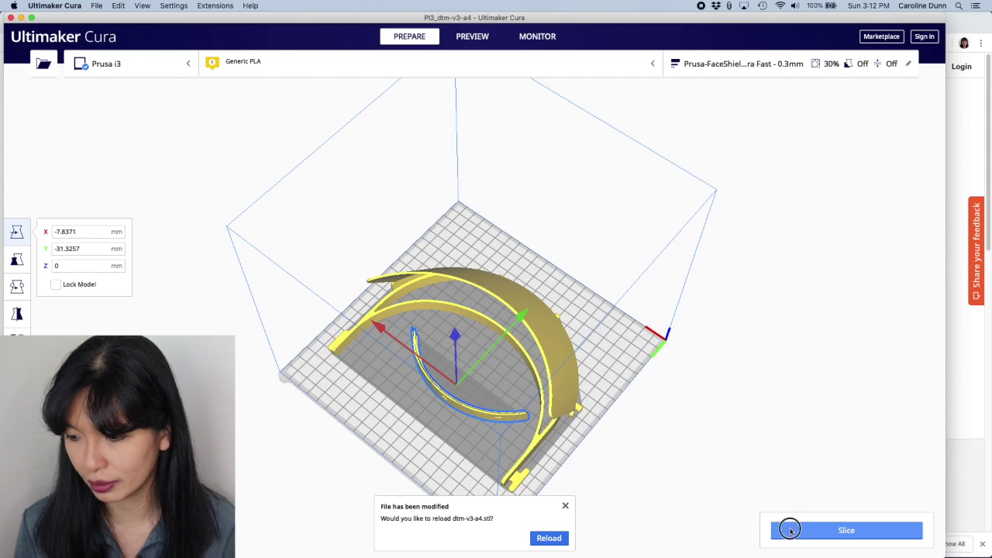
left_click(638, 148)
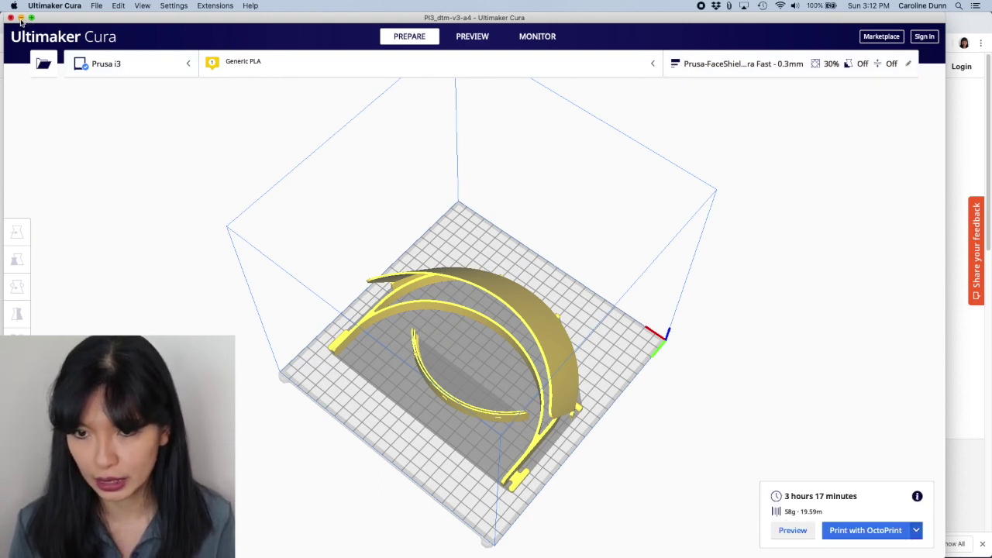
right_click(381, 397)
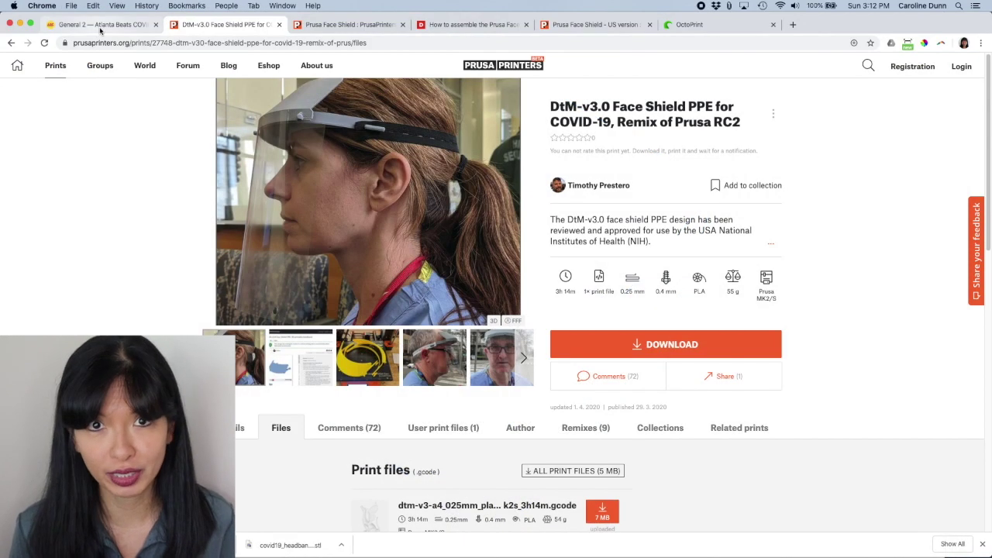
From the Stacked versions files, download covid19_headband_double_rc31.stl and covid19_headband_quadro_rc31.stl.
left_click(348, 24)
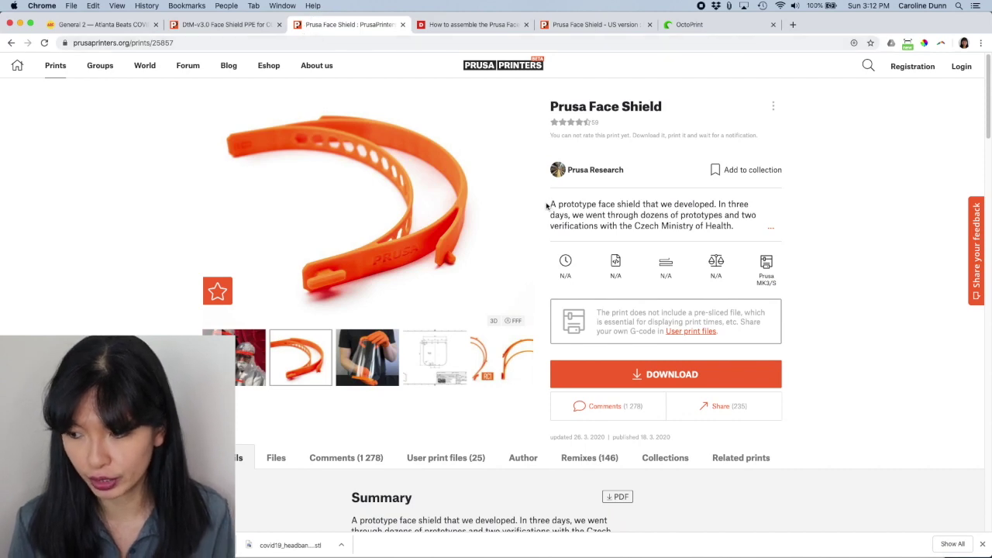
scroll(550, 288, "down", 5)
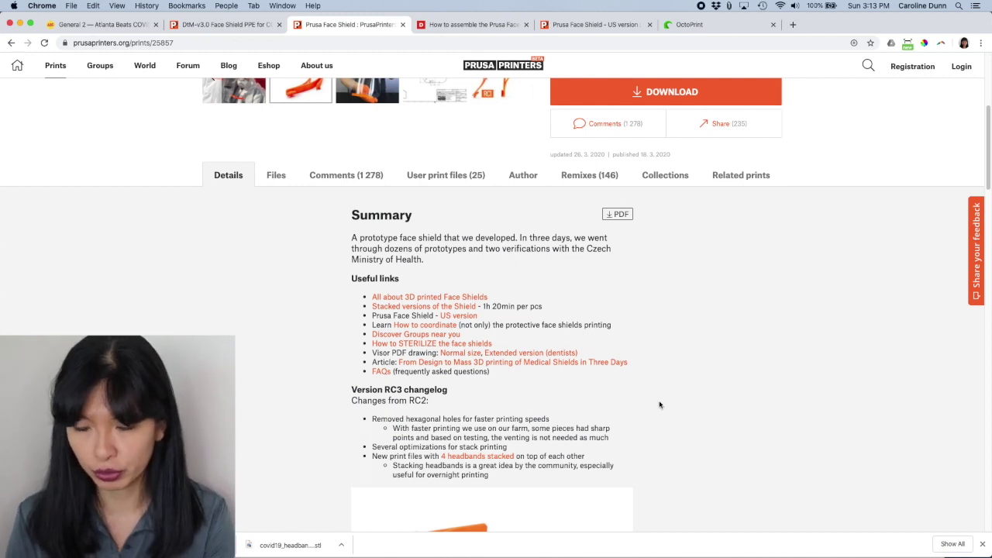
left_click(408, 307)
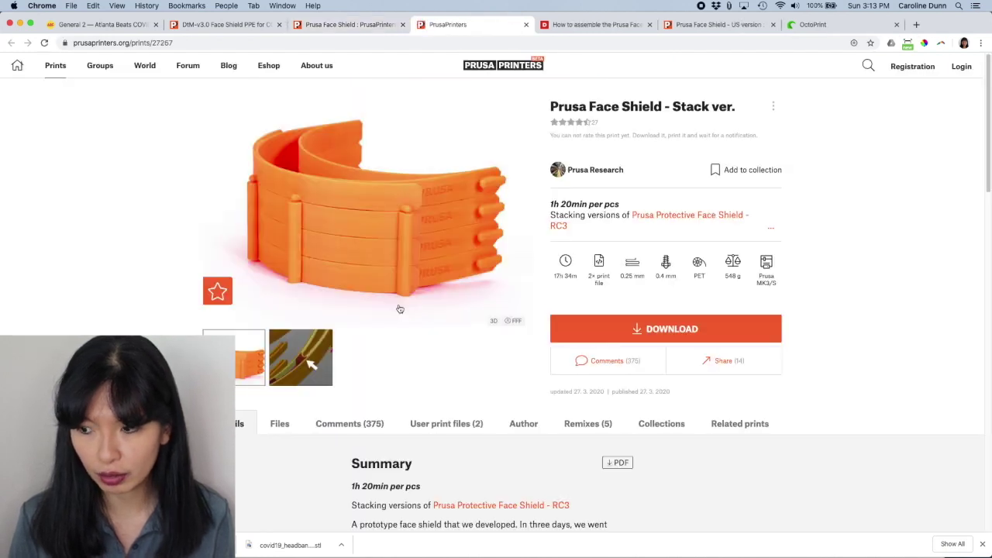
left_click(604, 328)
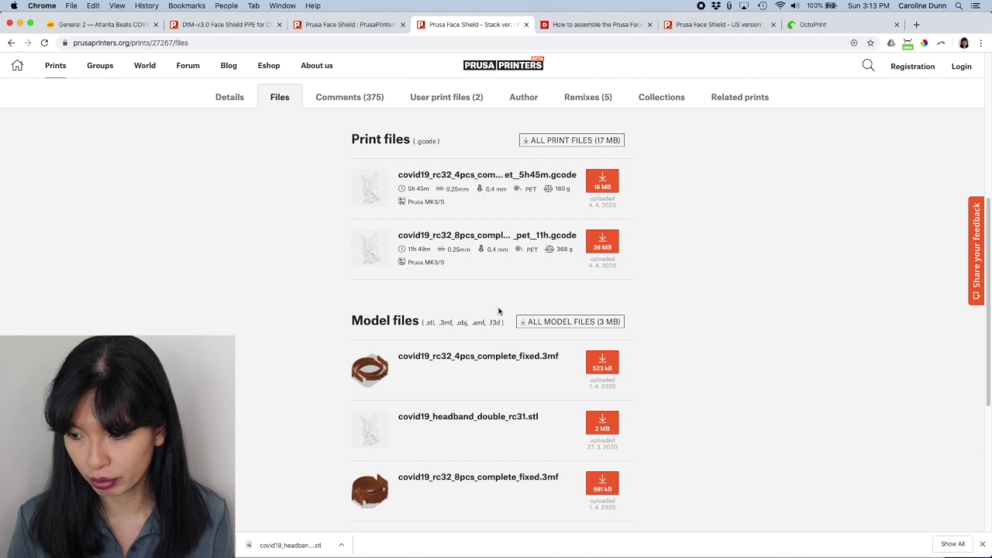
left_click(602, 425)
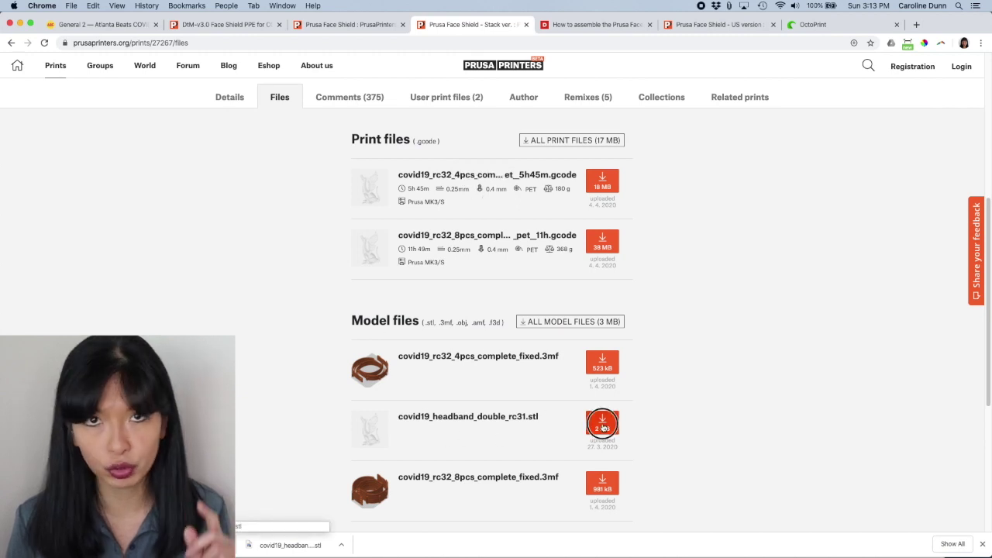
scroll(500, 393, "down", 5)
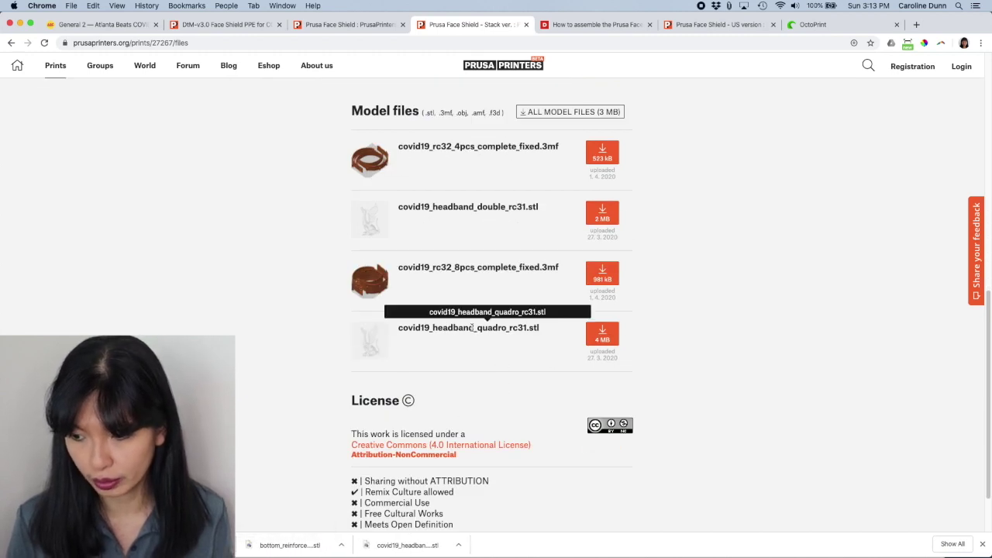
left_click(602, 333)
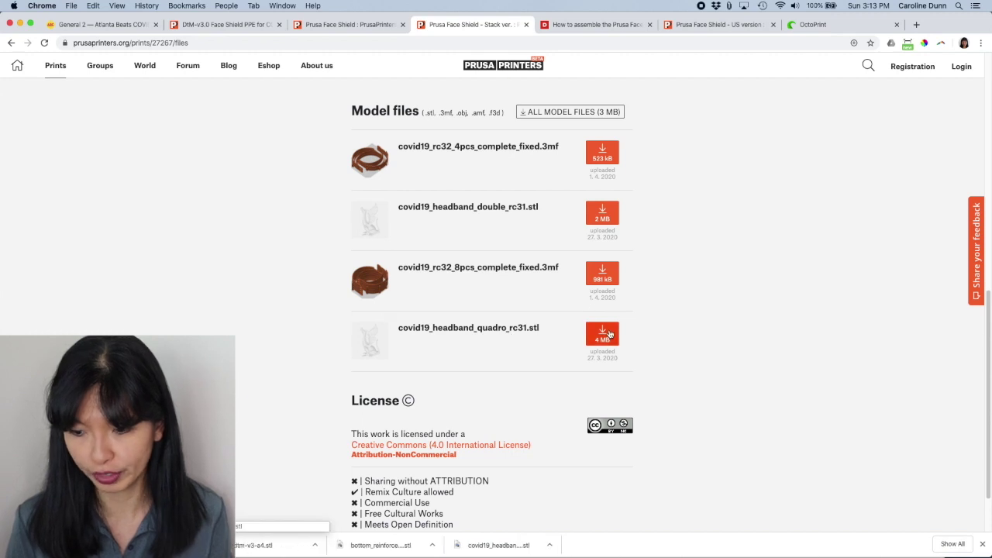
Load the double headband and a bottom reinforcement from Downloads onto the plate.
key("super+Tab")
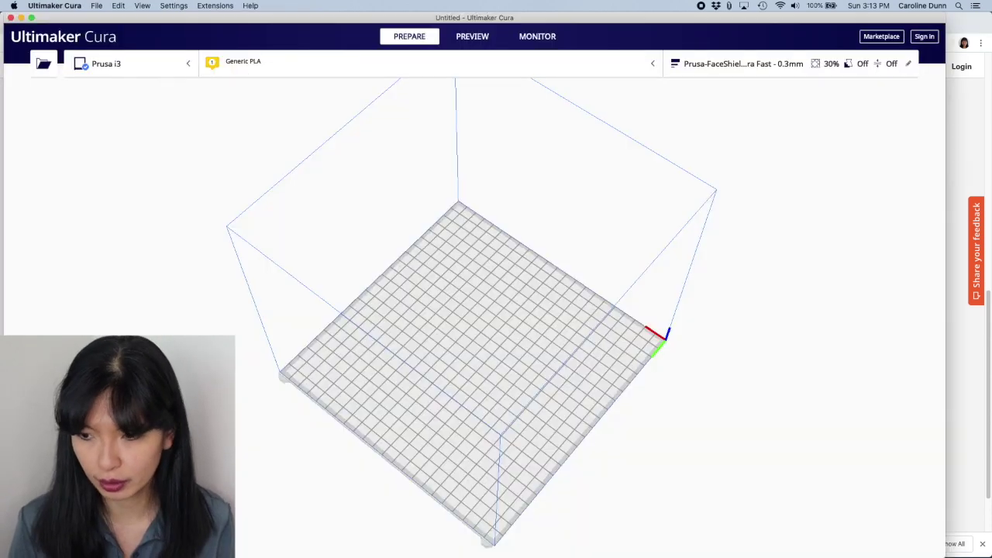
key("super+Tab")
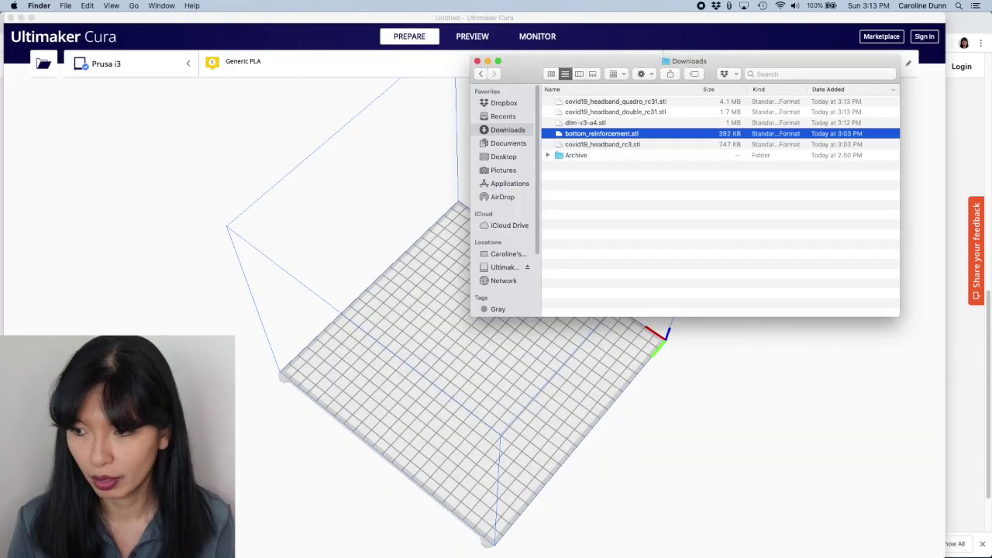
left_click_drag(597, 111, 421, 320)
right_click_drag(422, 320, 424, 391)
left_click_drag(602, 134, 488, 334)
Multiply the reinforcement into one extra copy and place it inside the headband curve.
left_click(471, 318)
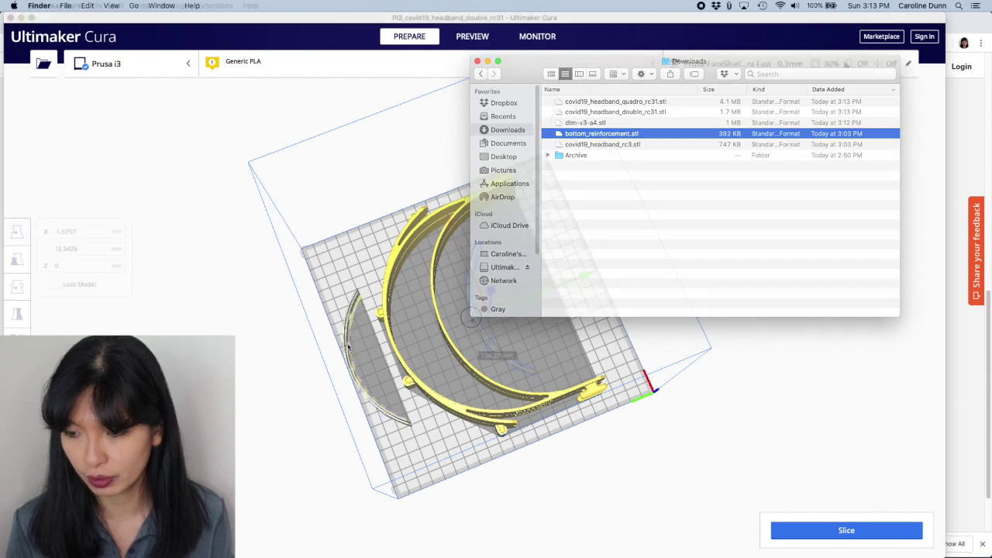
right_click(471, 318)
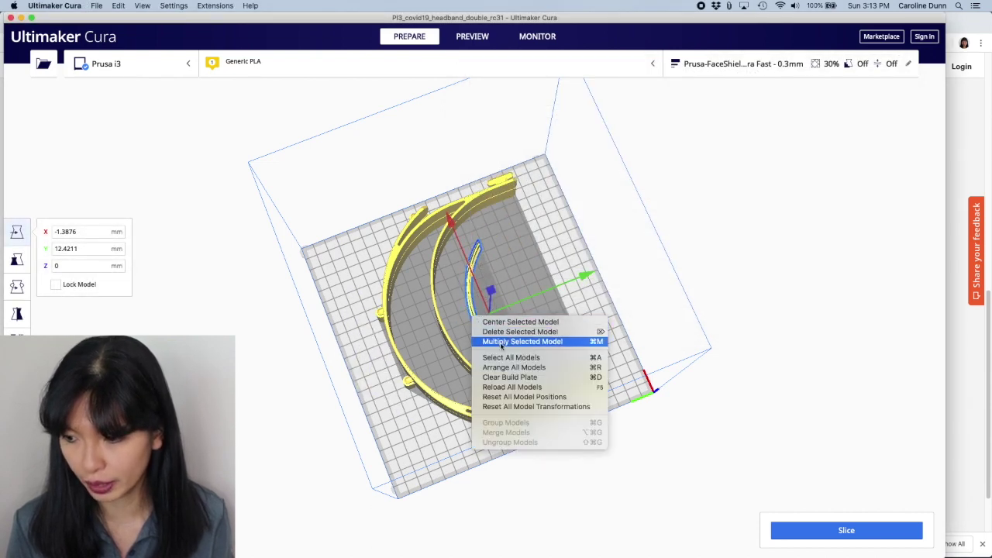
left_click(501, 341)
left_click(485, 290)
left_click_drag(511, 310, 494, 273)
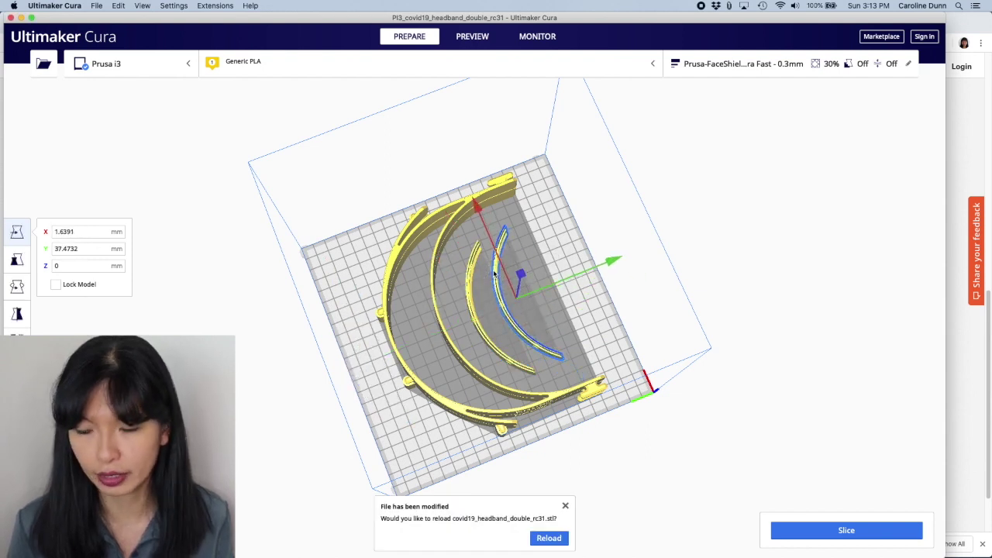
Reload and slice the double headband with reinforcements (5 h 56 min), then clear the plate.
left_click(547, 537)
left_click(870, 538)
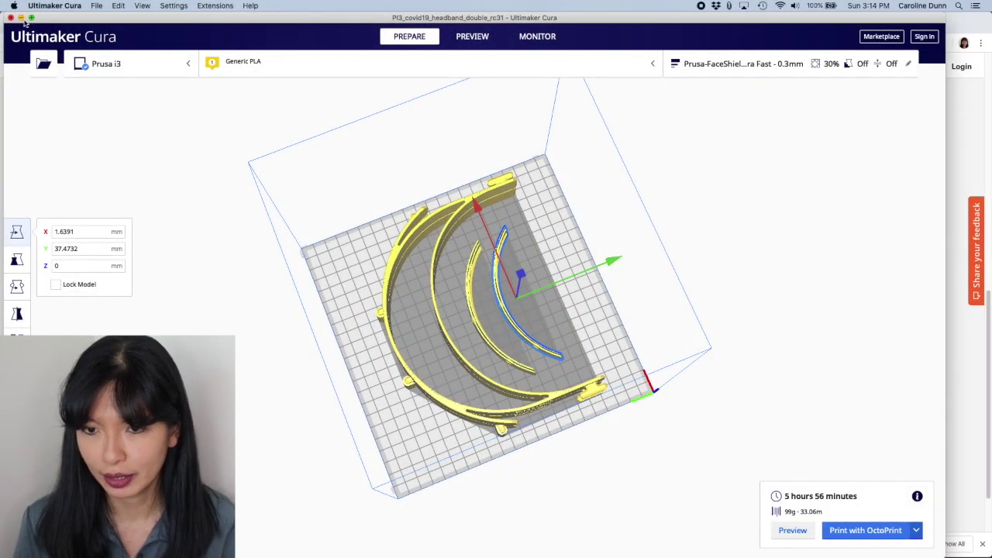
right_click(365, 294)
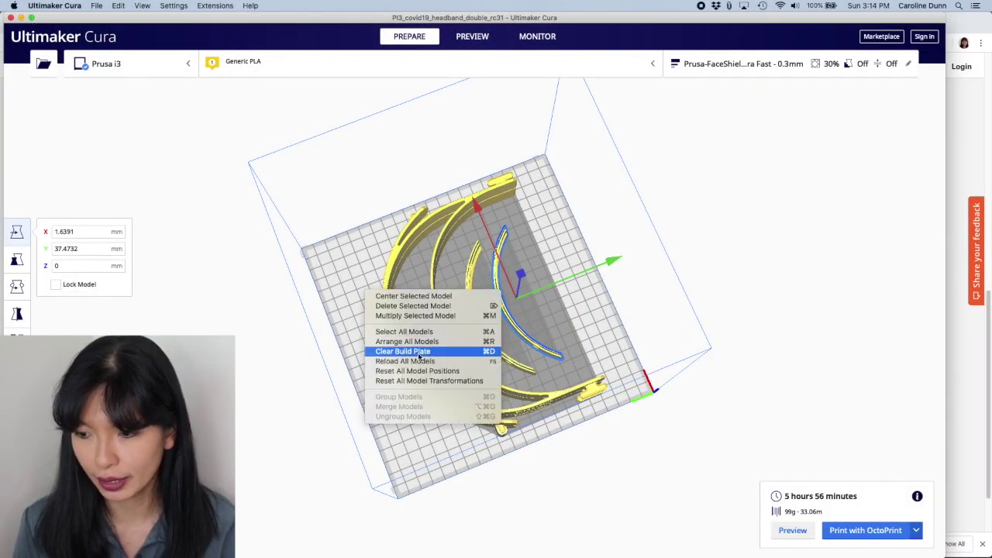
left_click(419, 351)
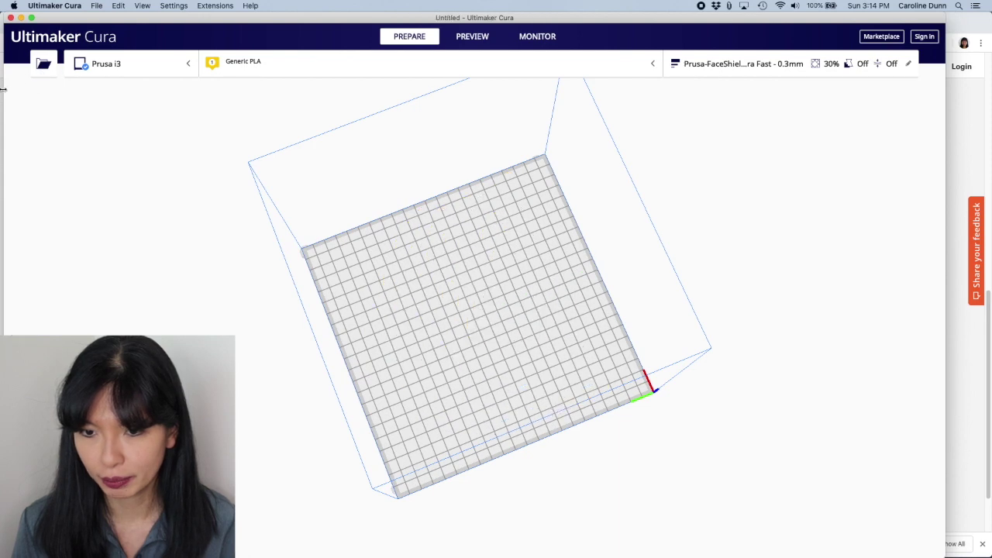
Drag covid19_headband_quadro_rc31.stl onto the plate and orbit to a side view of the stack.
key("super+Tab")
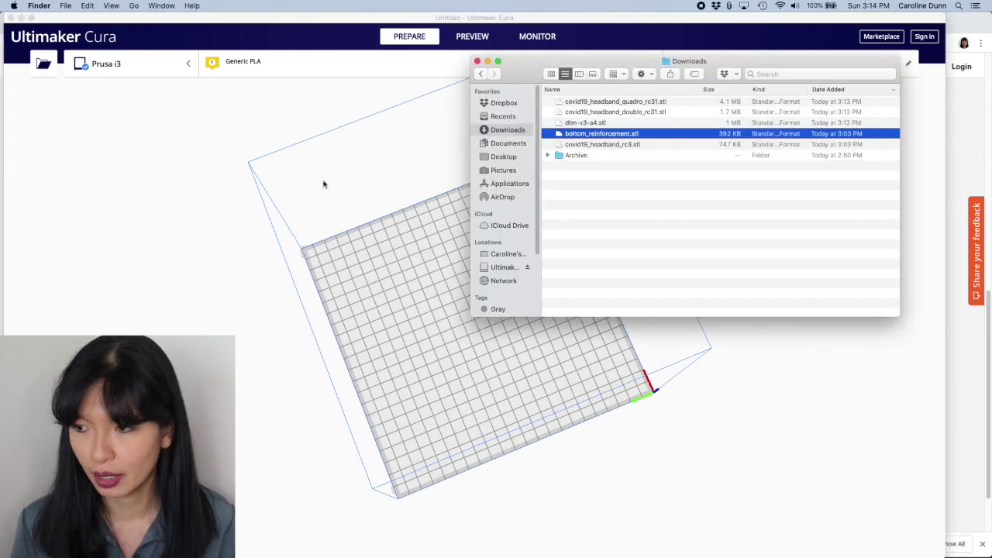
left_click(608, 103)
left_click_drag(609, 105, 455, 307)
left_click(446, 315)
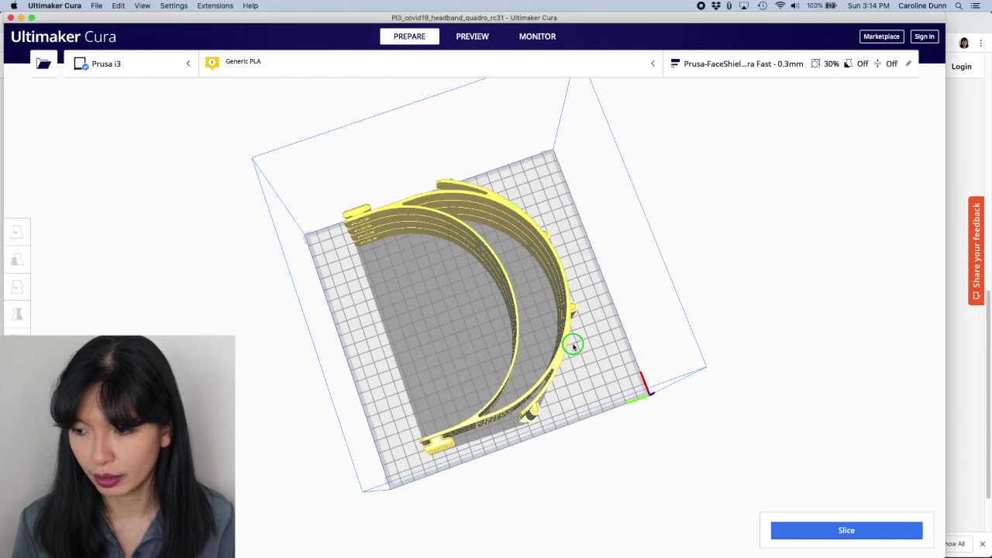
right_click_drag(573, 343, 247, 225)
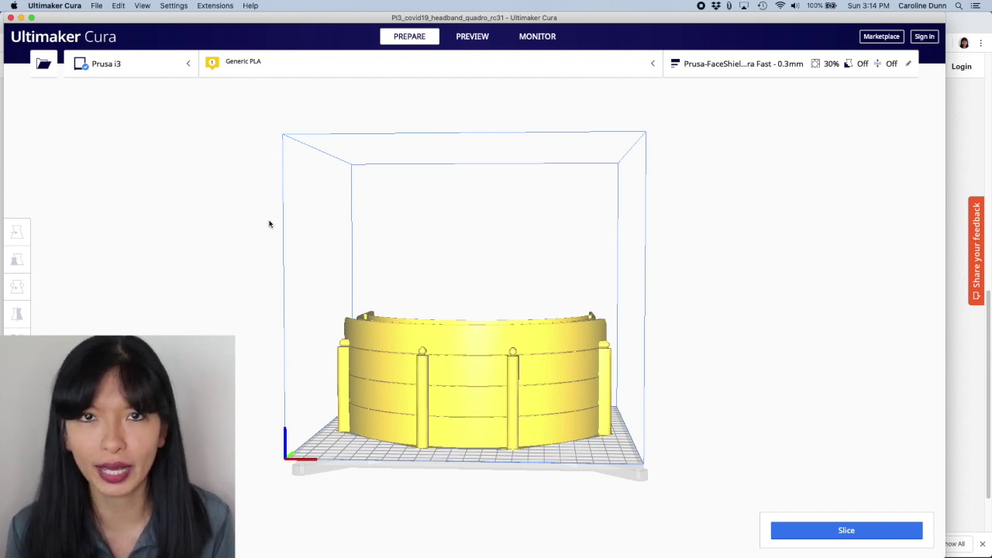
key("super+Tab")
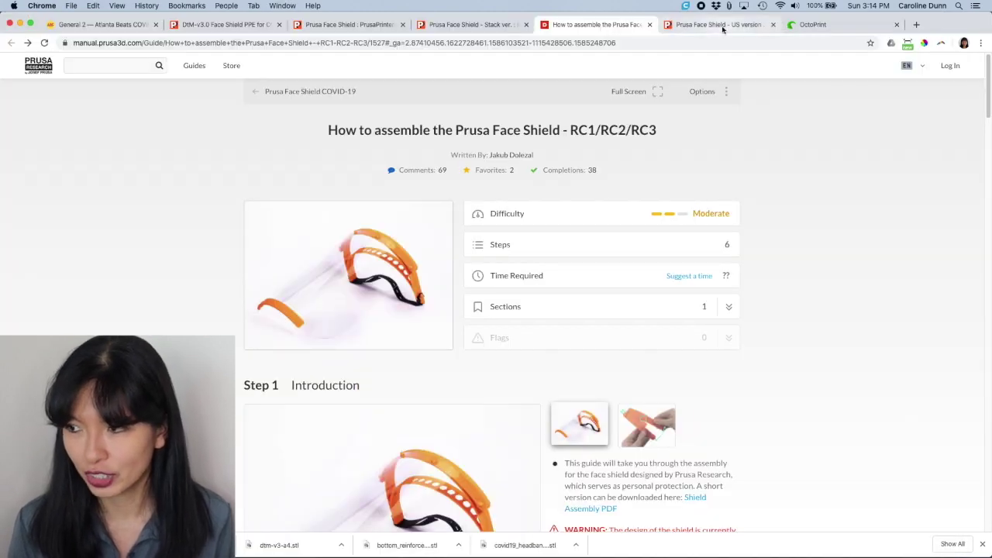
Switch to the OctoPrint tab in Chrome to see the offline printer's temperature graph.
left_click(801, 26)
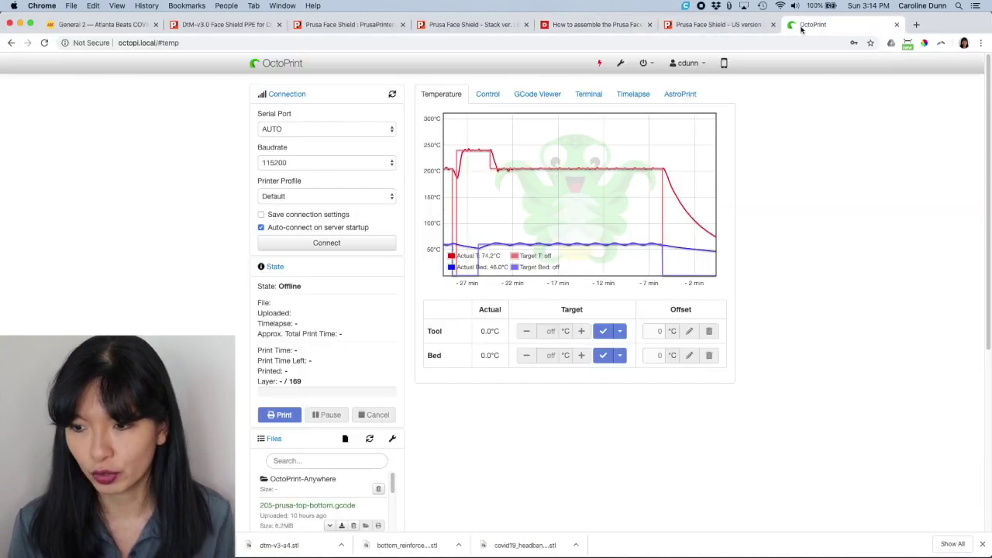